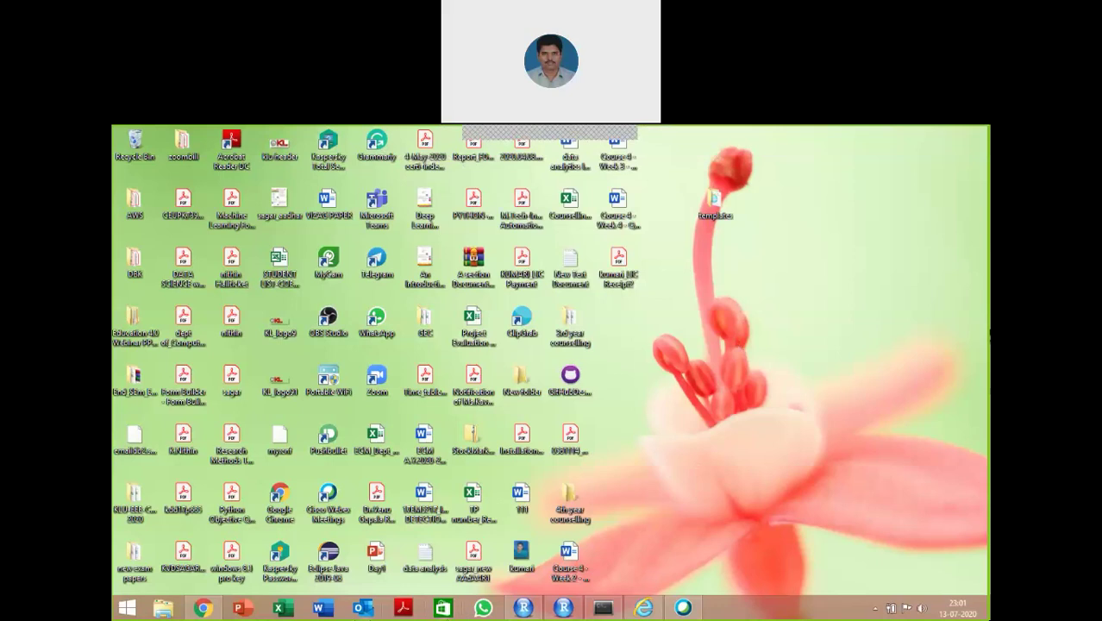
# - Open Google Chrome and search Google for "install anaconda windows"
pyautogui.click(205, 611)
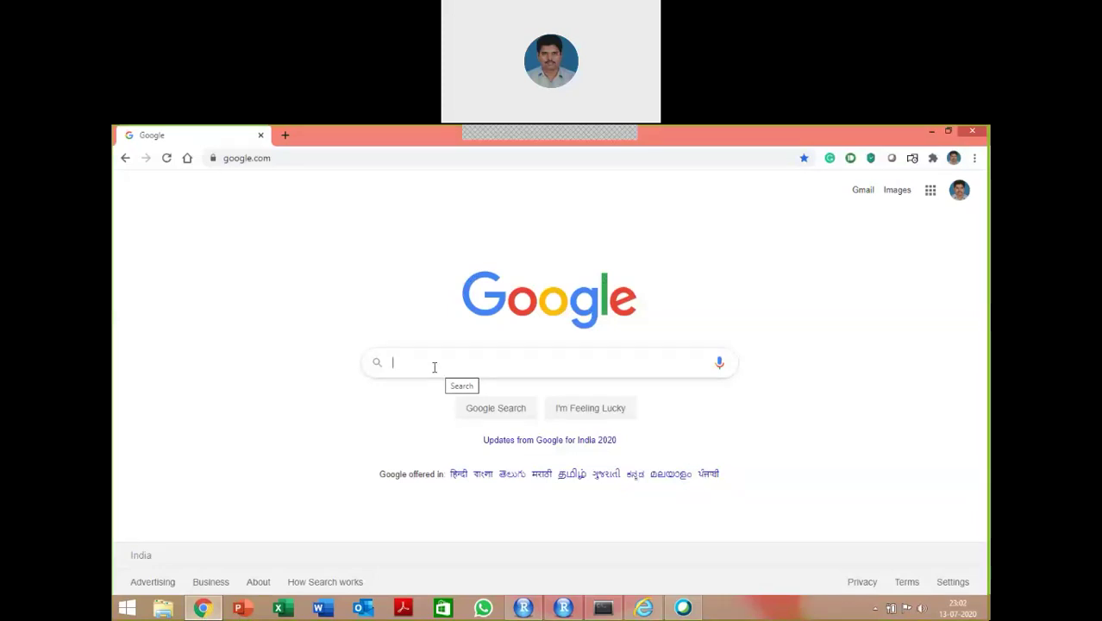
pyautogui.write('inst')
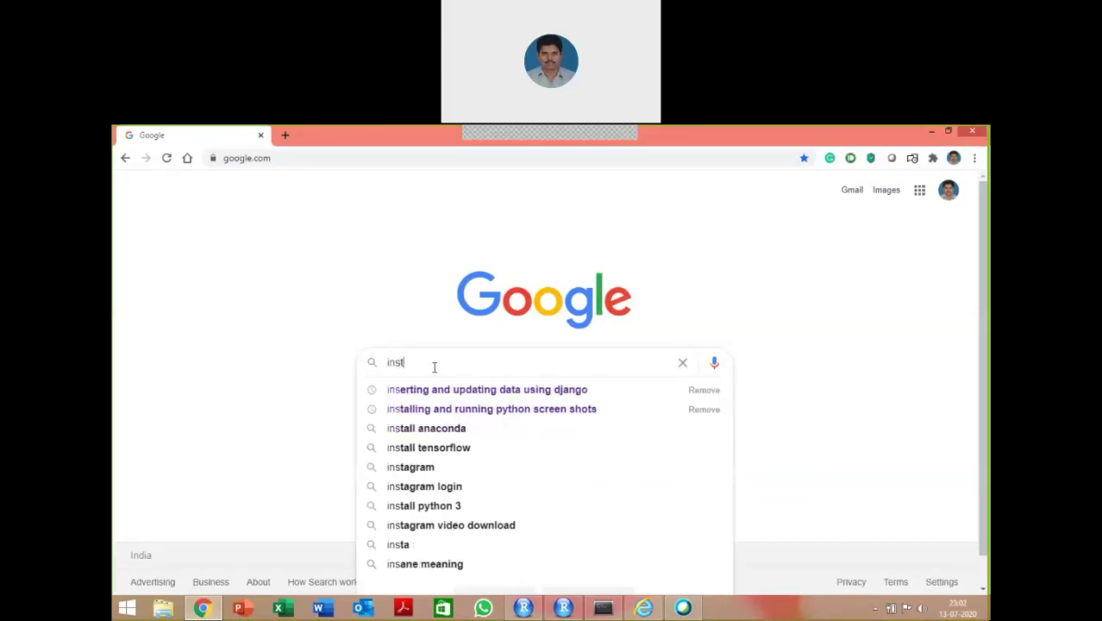
pyautogui.write('all ')
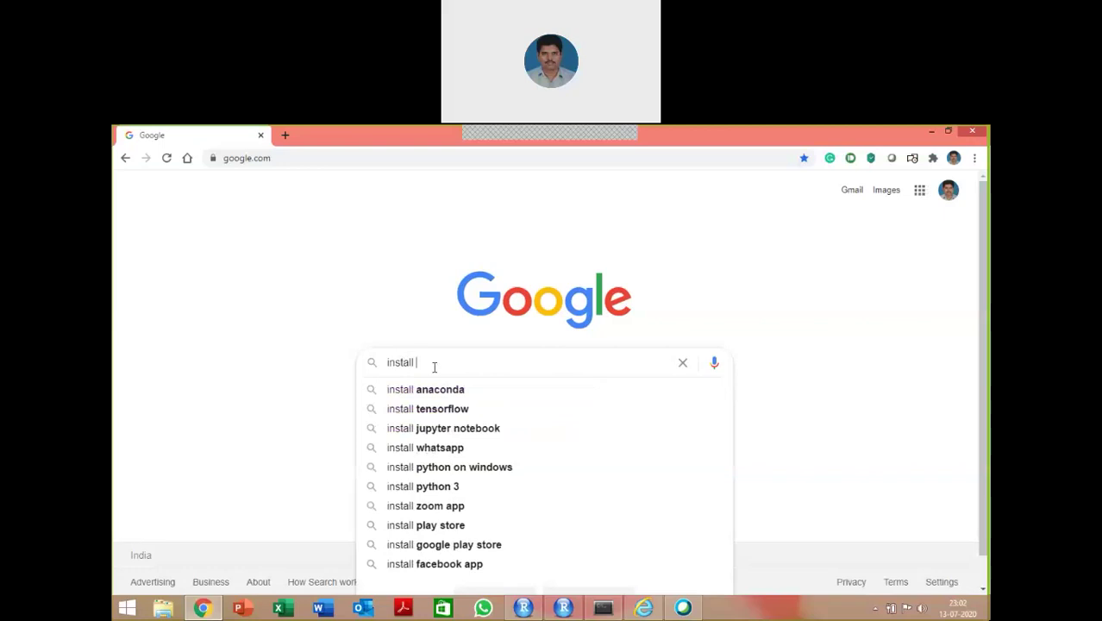
pyautogui.write('a')
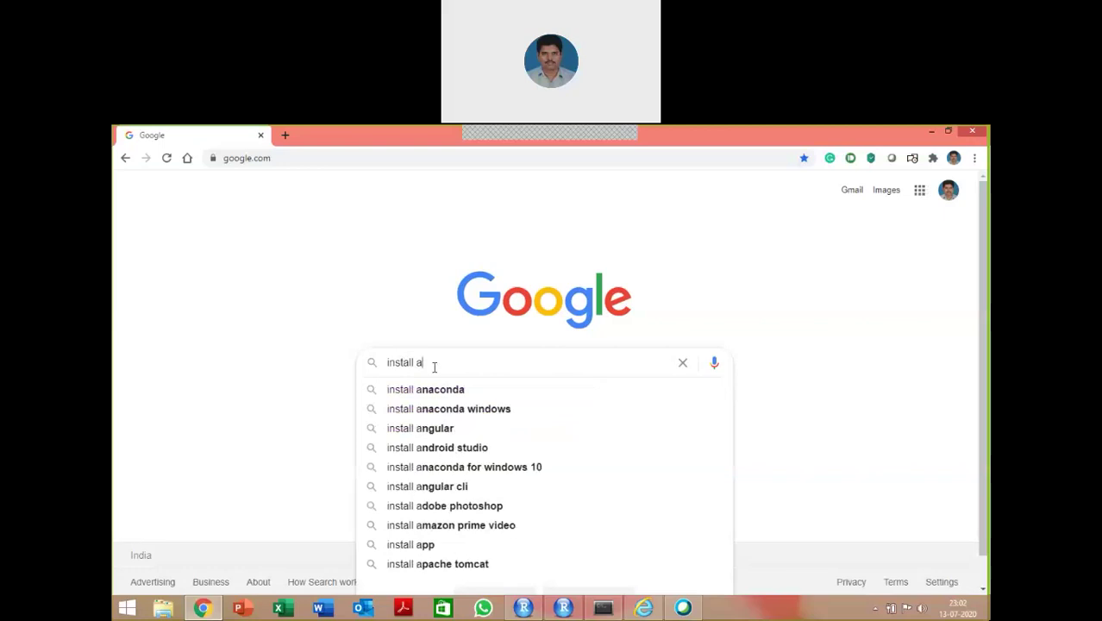
pyautogui.click(489, 412)
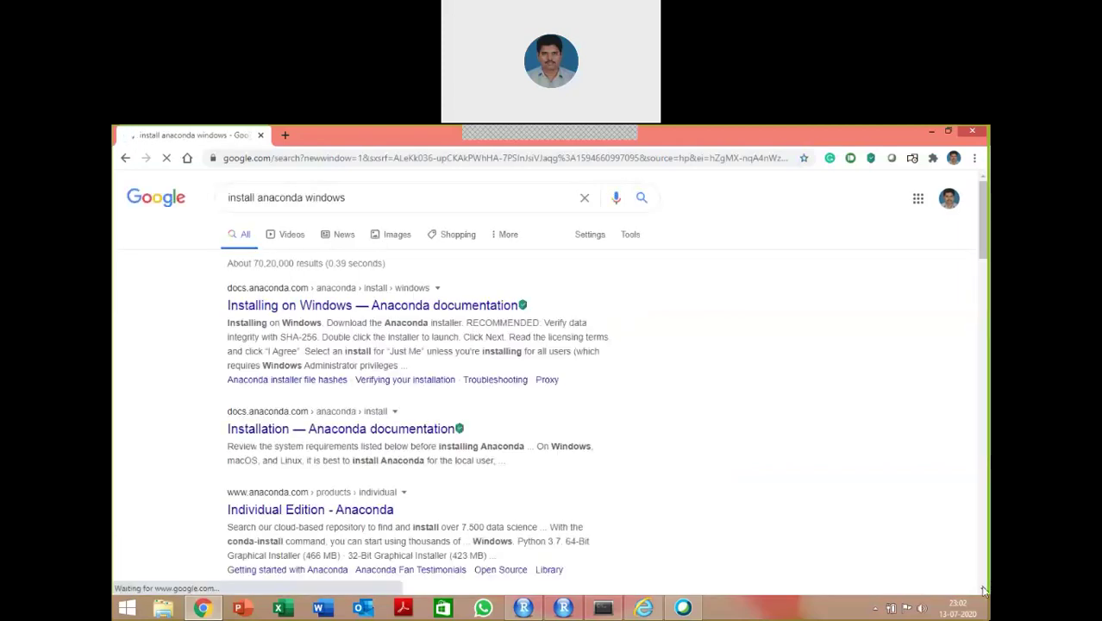
# - Look over the search results and open the "Installing on Windows — Anaconda documentation" page
pyautogui.scroll(-3, 985, 592)
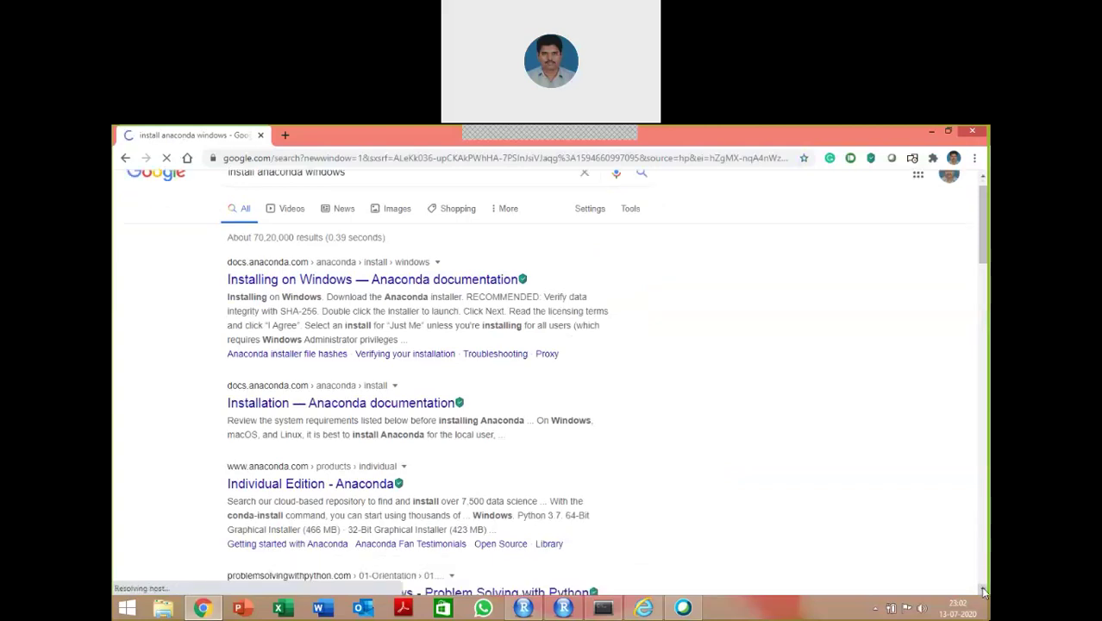
pyautogui.scroll(-4, 985, 591)
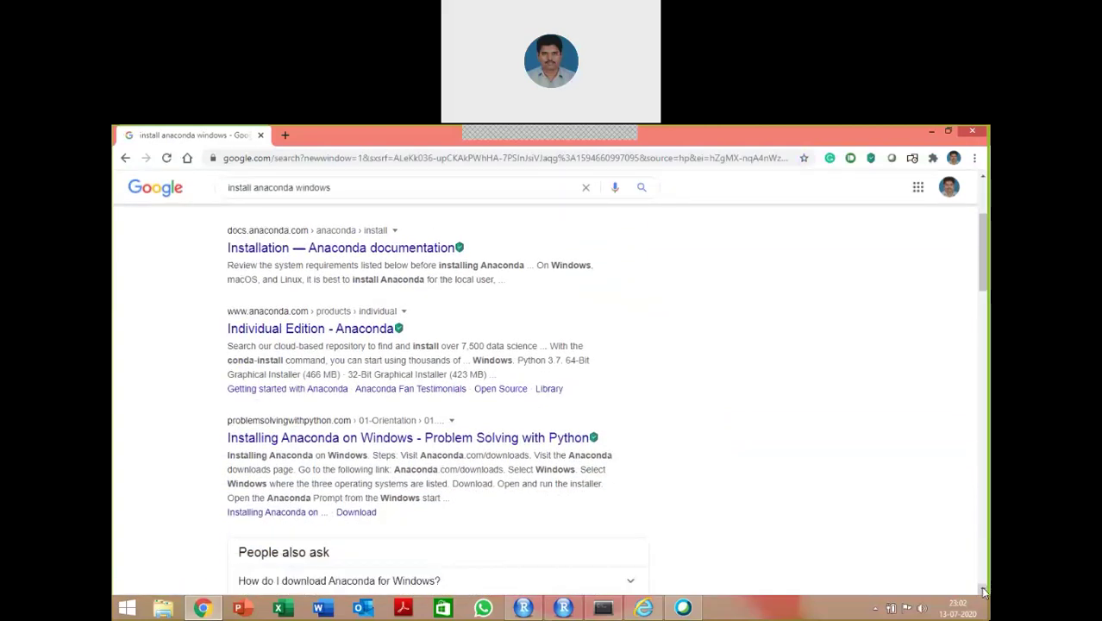
pyautogui.scroll(-1, 984, 592)
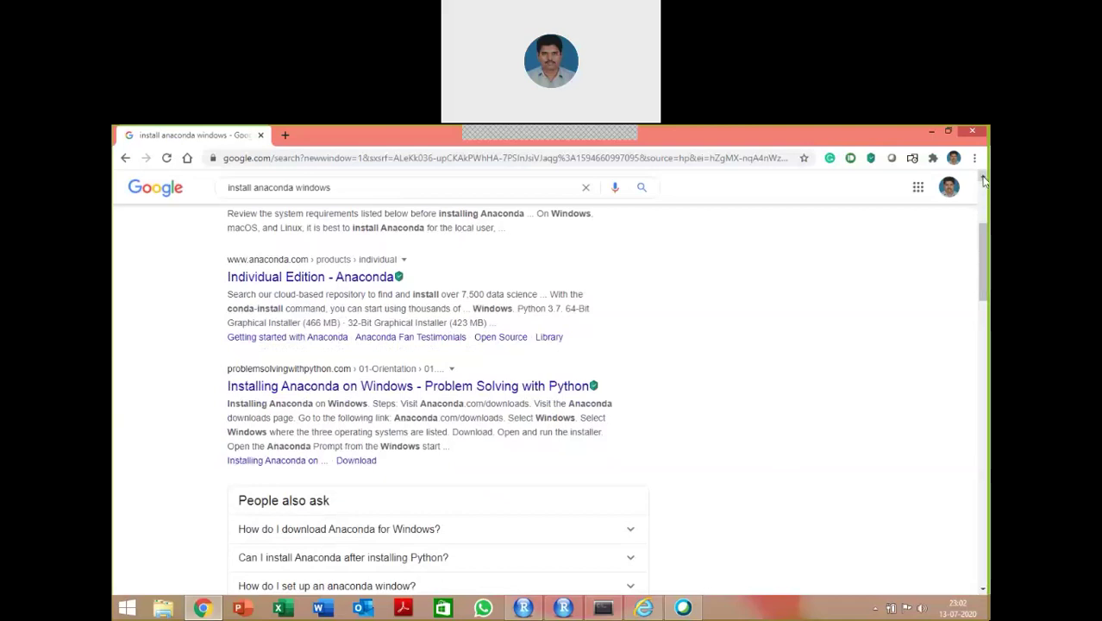
pyautogui.scroll(5, 985, 180)
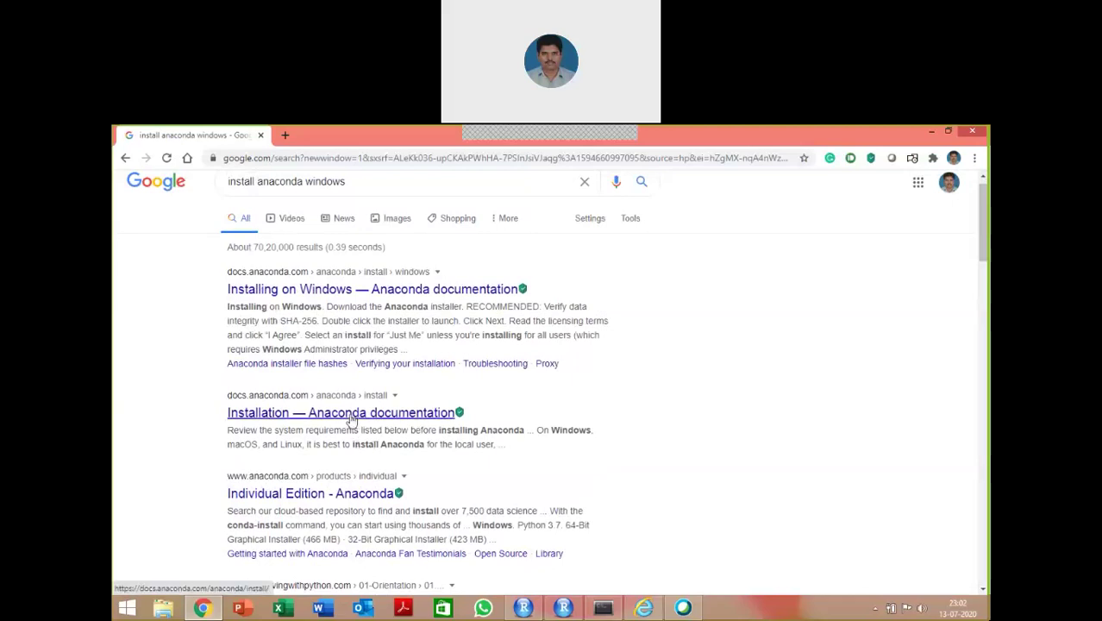
pyautogui.click(315, 296)
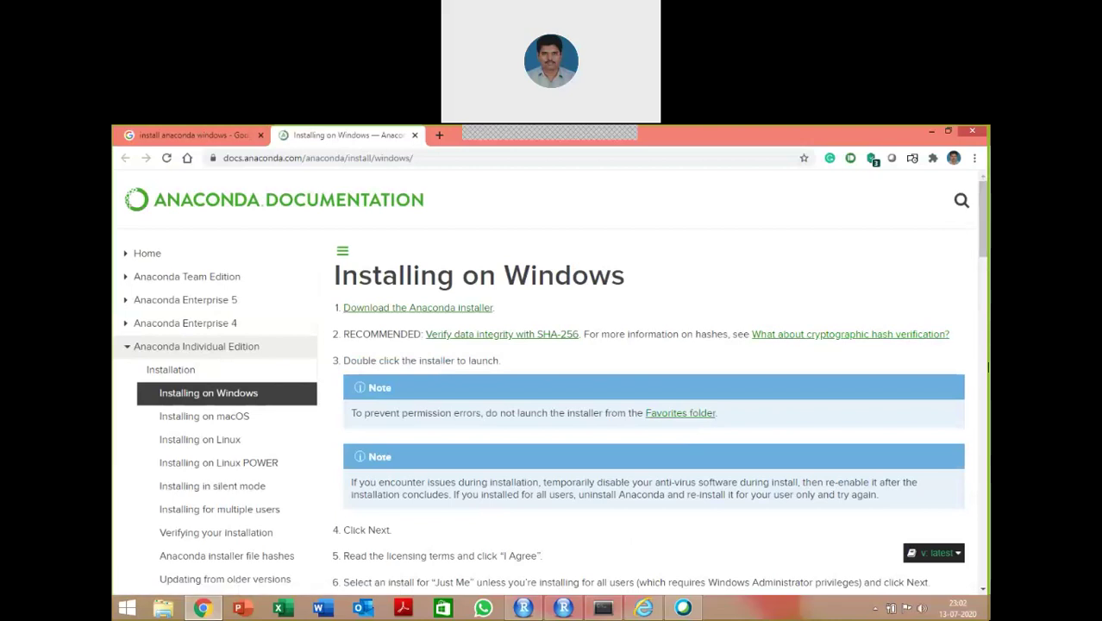
# - Follow the "Download the Anaconda installer" link in the Windows installation instructions
pyautogui.click(985, 590)
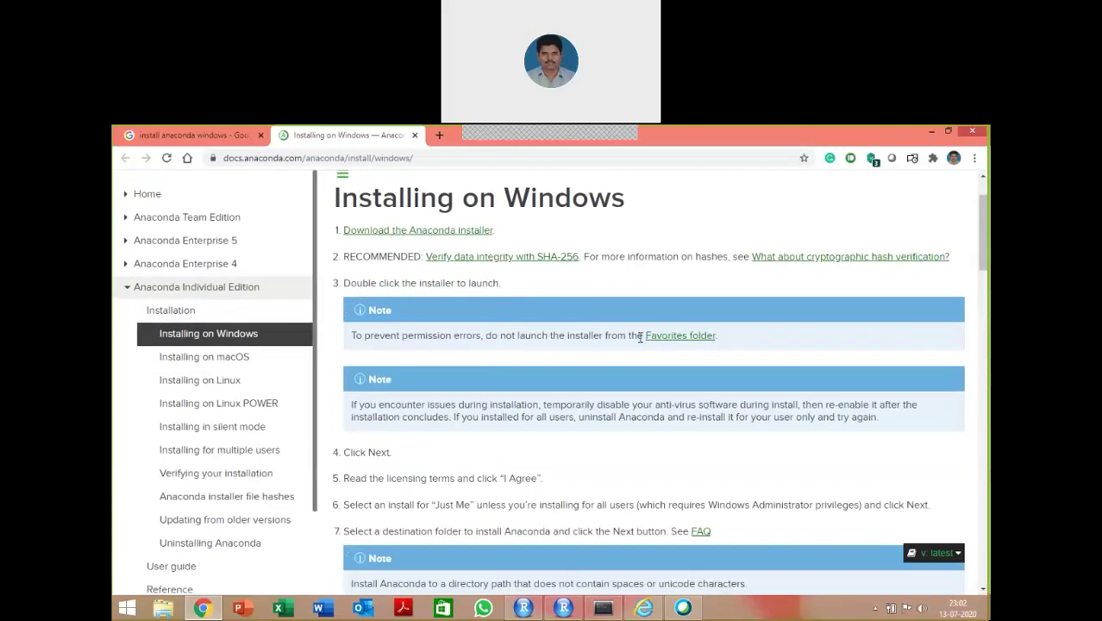
pyautogui.click(454, 232)
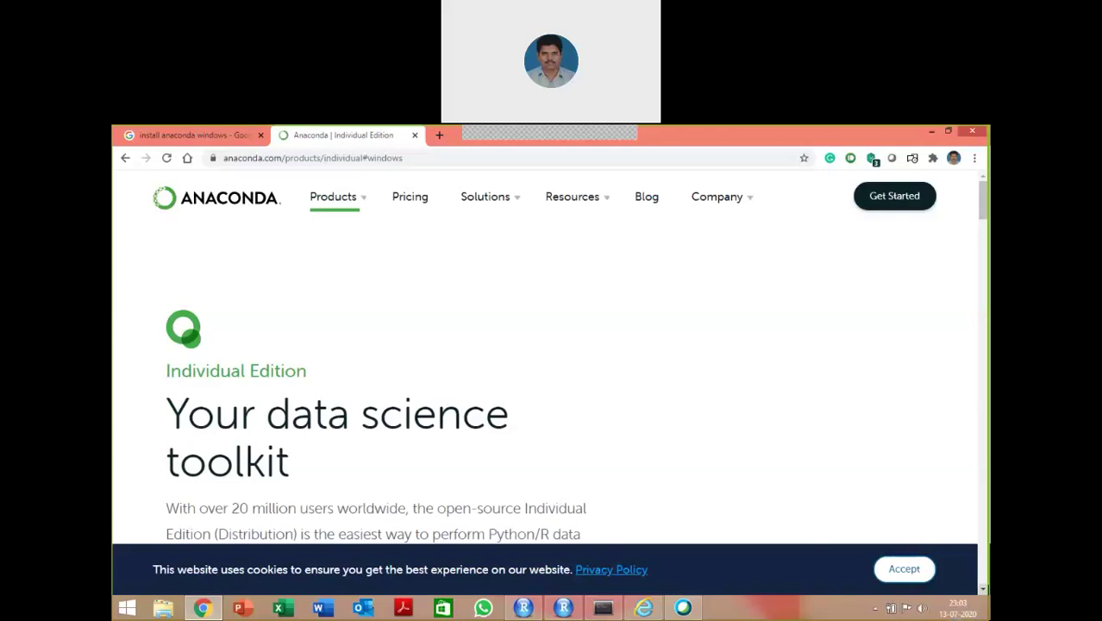
# - Skim the Anaconda Individual Edition page from its introduction down to the enterprise section and return to its beginning
pyautogui.moveTo(984, 589)
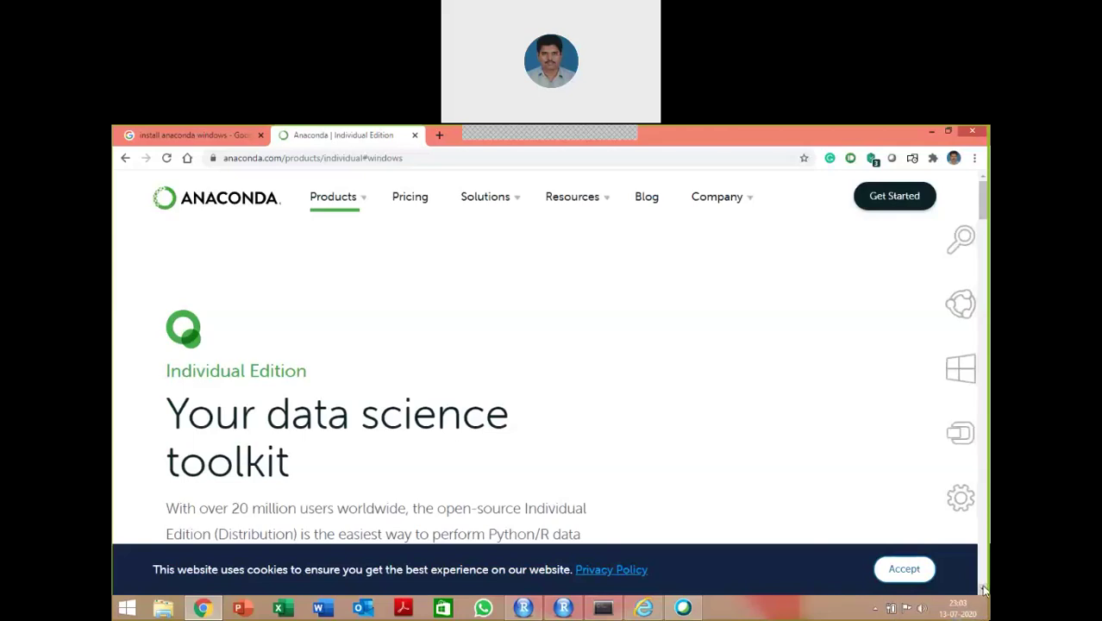
pyautogui.scroll(-2, 984, 590)
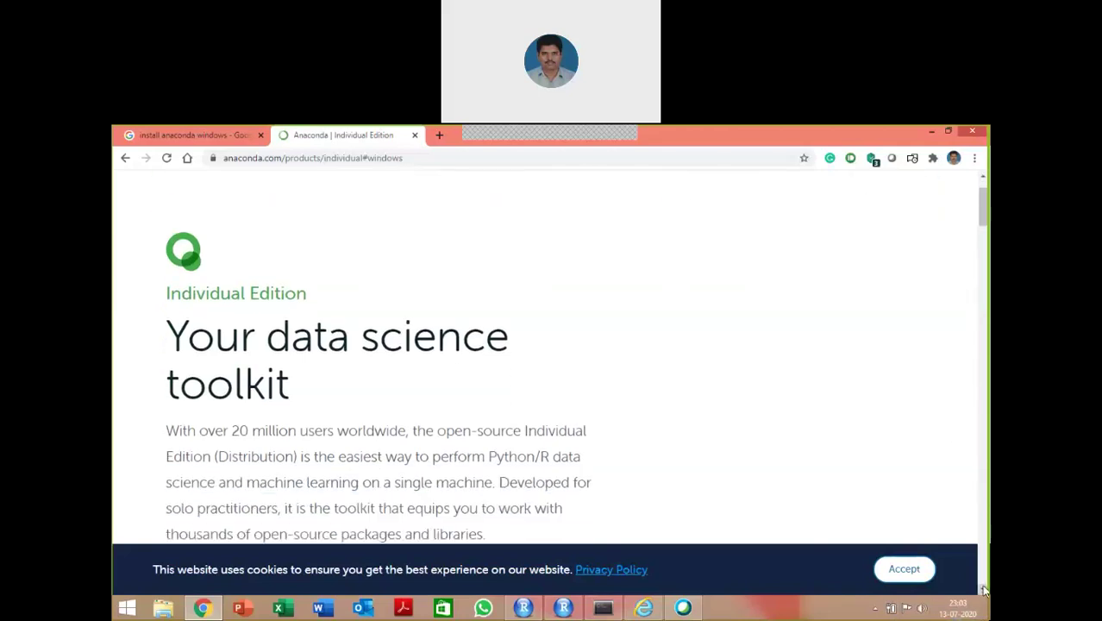
pyautogui.scroll(-3, 984, 590)
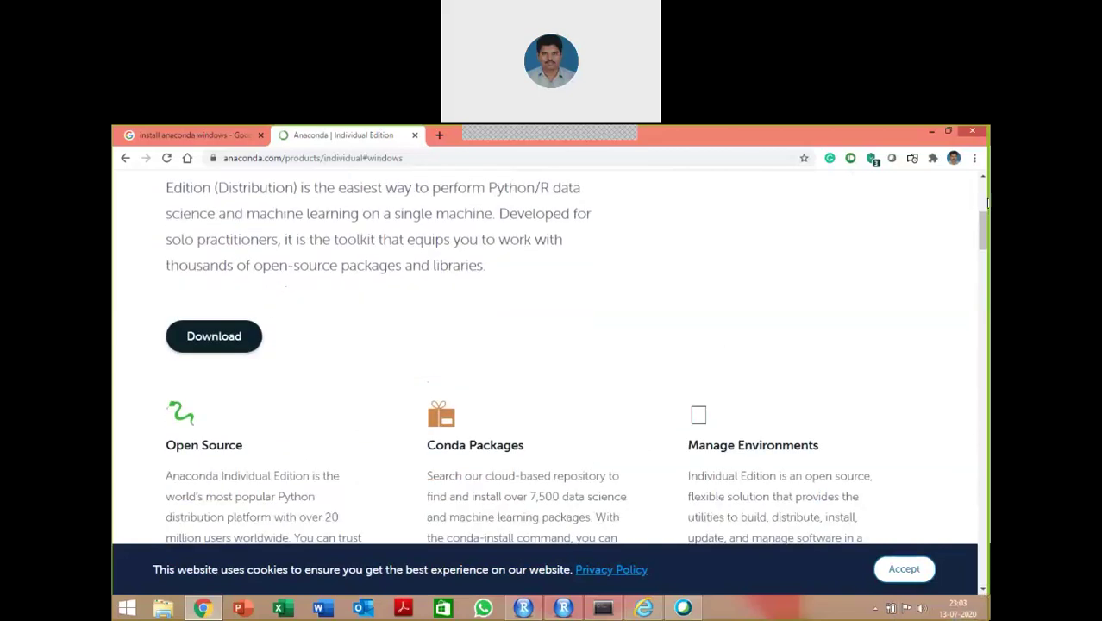
pyautogui.scroll(4, 981, 180)
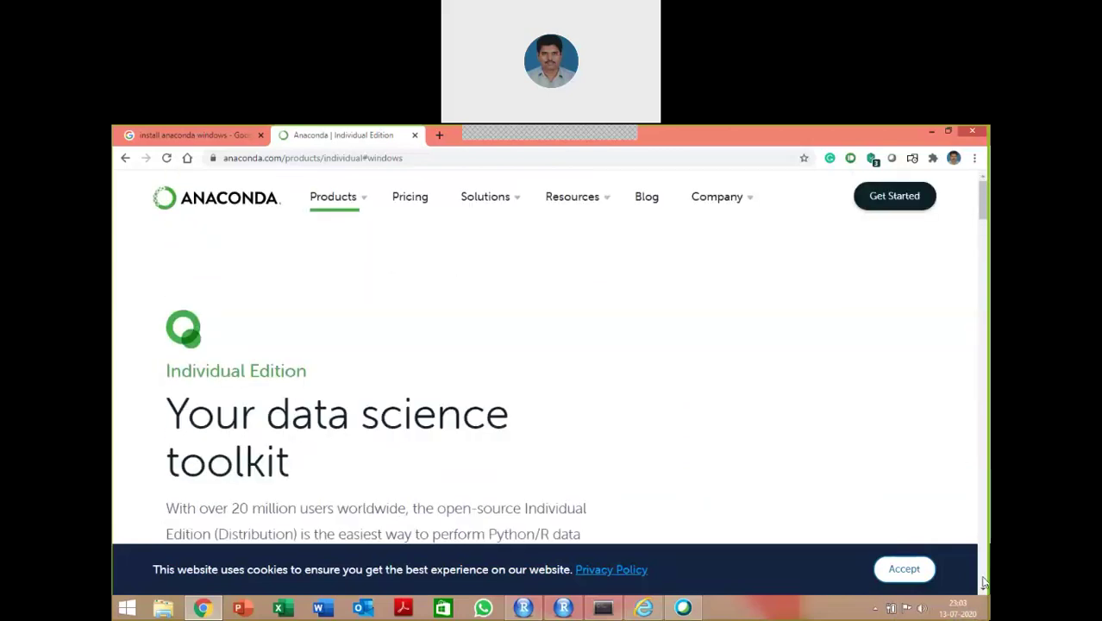
pyautogui.scroll(-10, 984, 586)
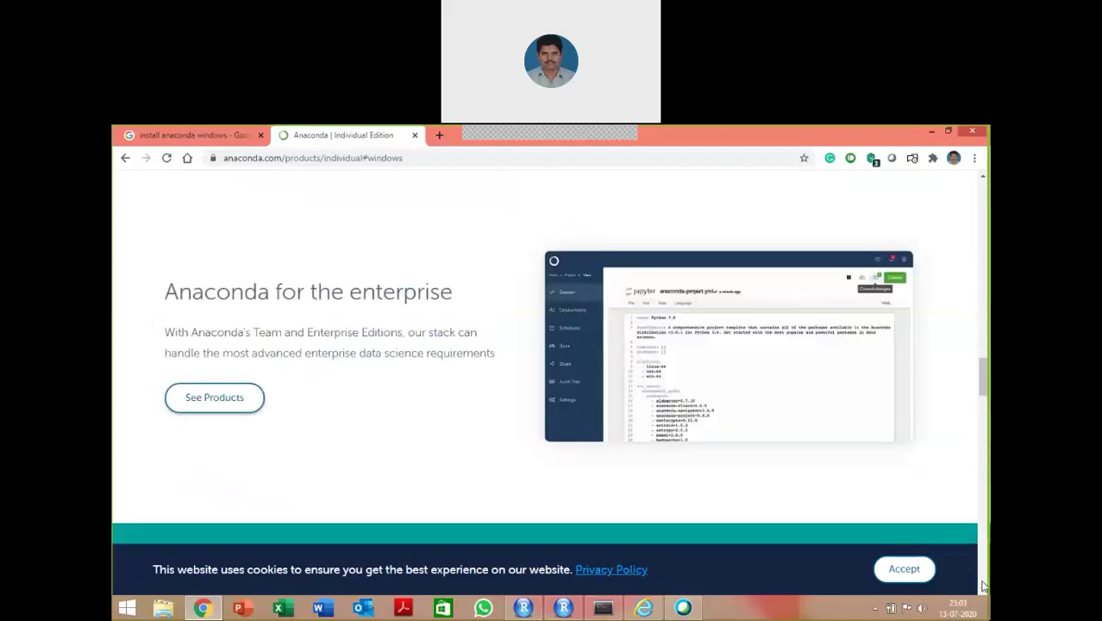
pyautogui.click(982, 178)
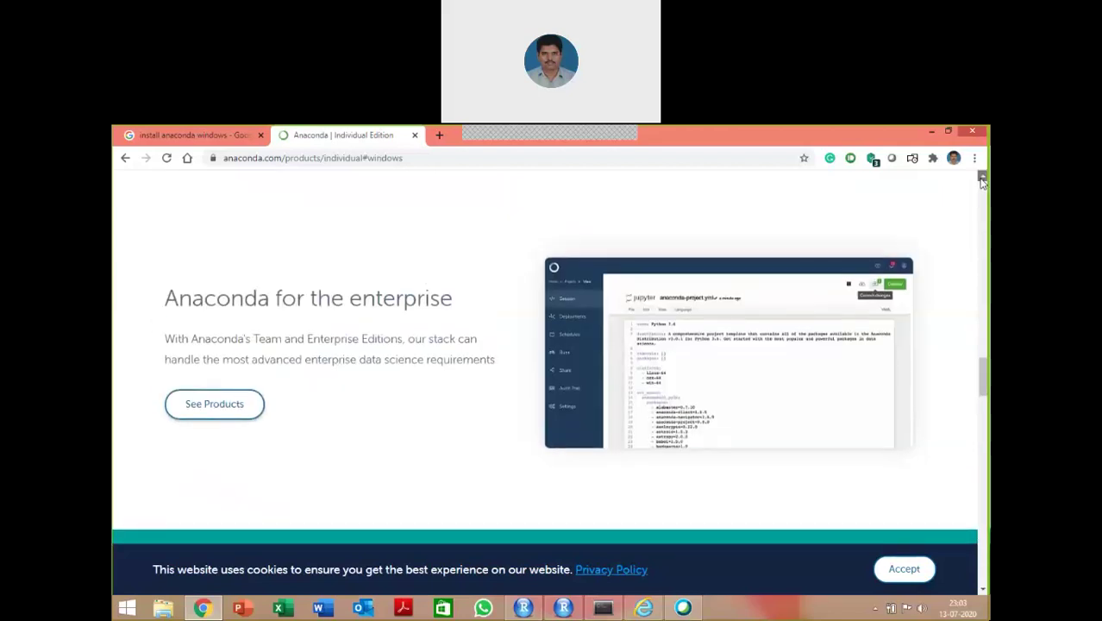
pyautogui.click(983, 178)
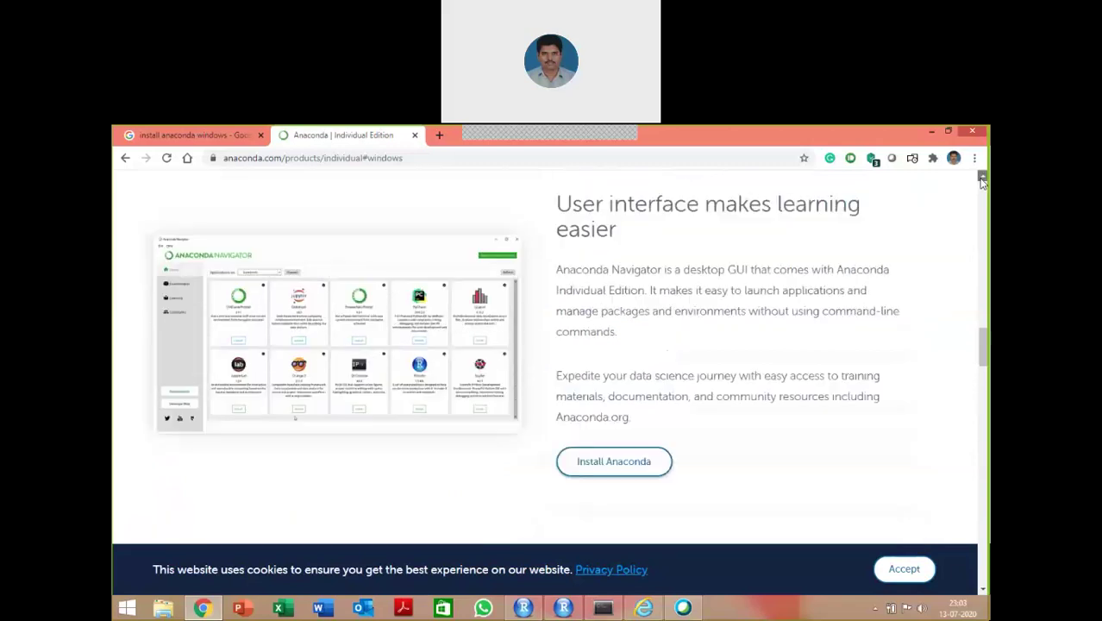
pyautogui.click(982, 179)
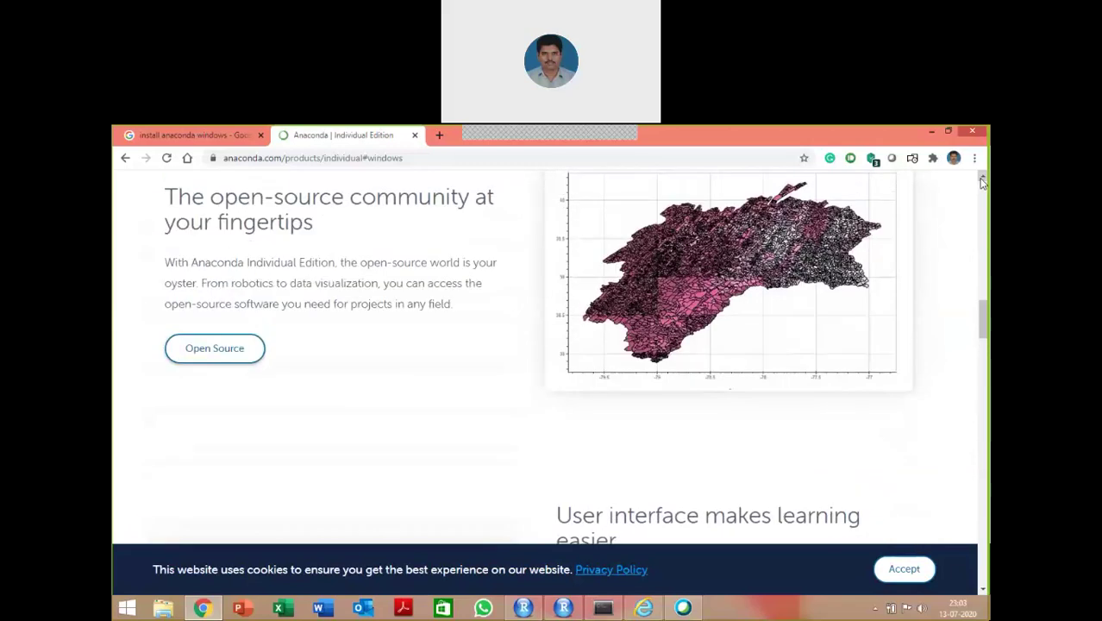
pyautogui.click(982, 179)
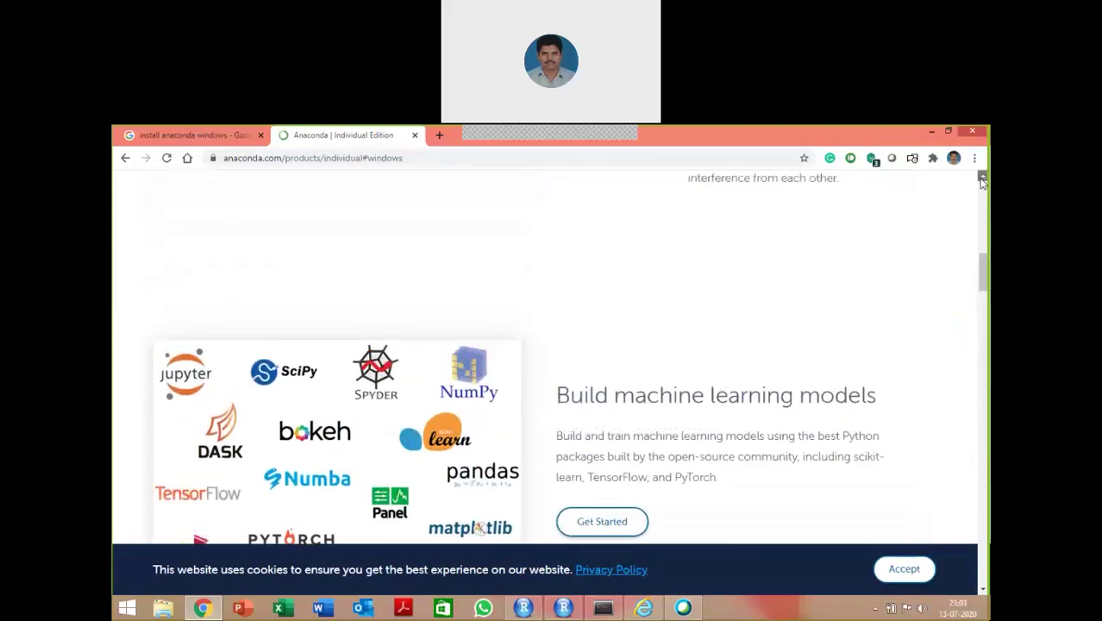
pyautogui.click(983, 179)
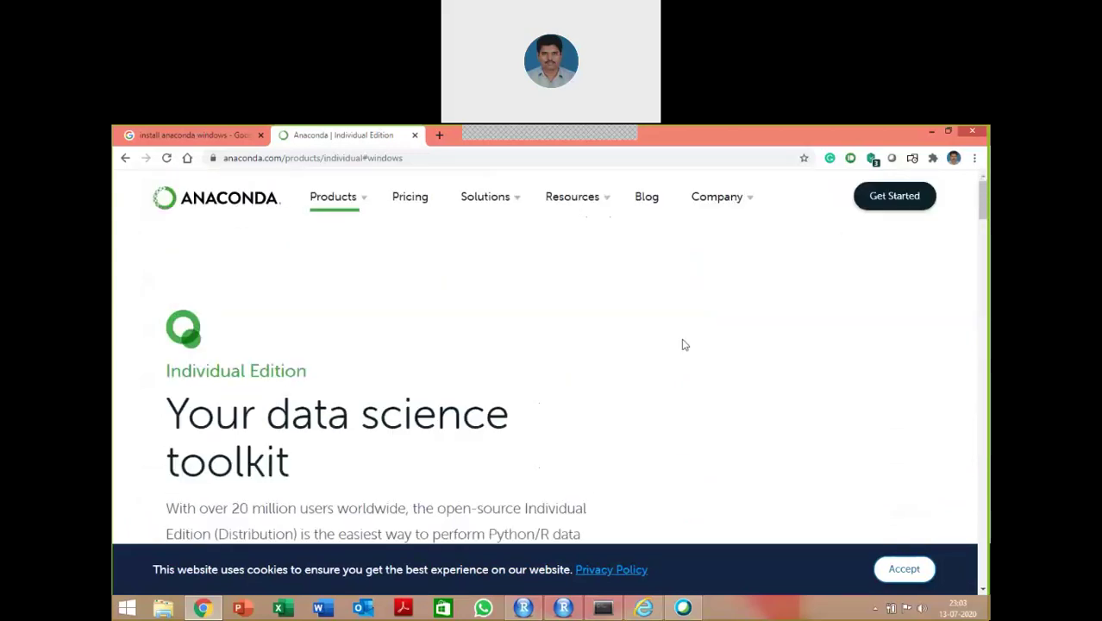
# - Examine the Individual Edition page's feature descriptions, the Anaconda Navigator user interface section and the enterprise section
pyautogui.scroll(-2, 682, 343)
pyautogui.scroll(-2, 683, 344)
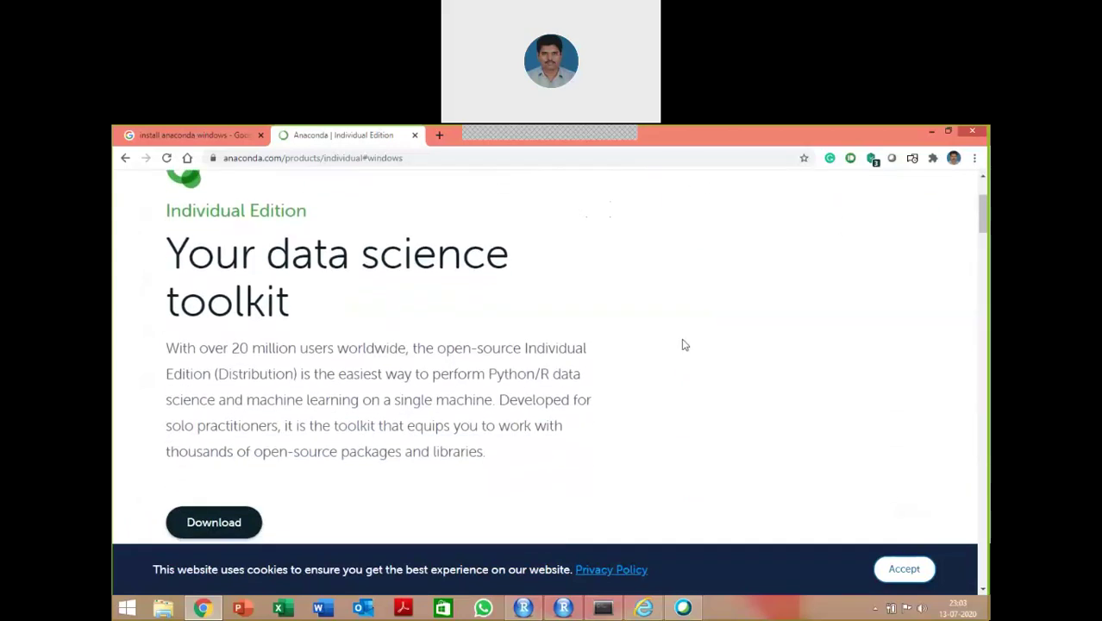
pyautogui.scroll(-4, 683, 345)
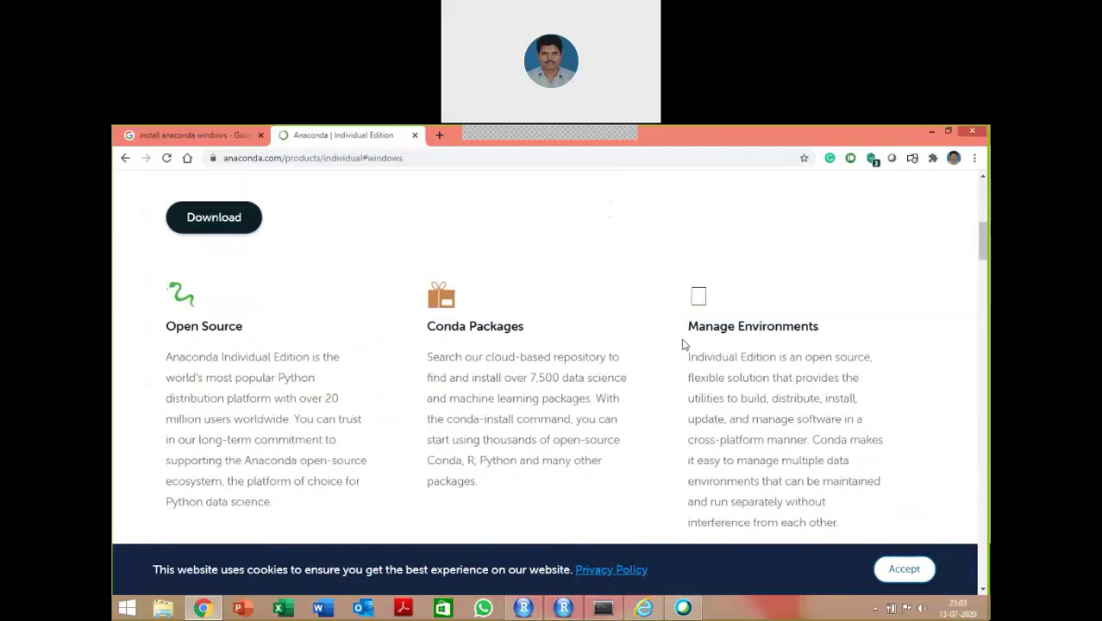
pyautogui.scroll(-5, 683, 344)
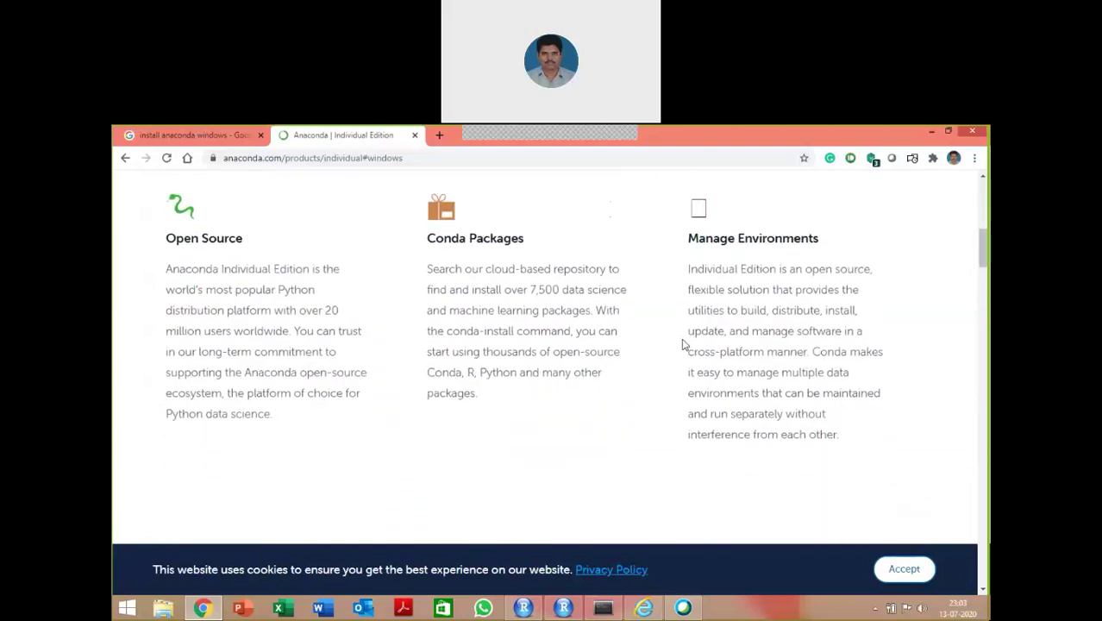
pyautogui.scroll(3, 683, 345)
pyautogui.scroll(-2, 683, 344)
pyautogui.scroll(-5, 683, 344)
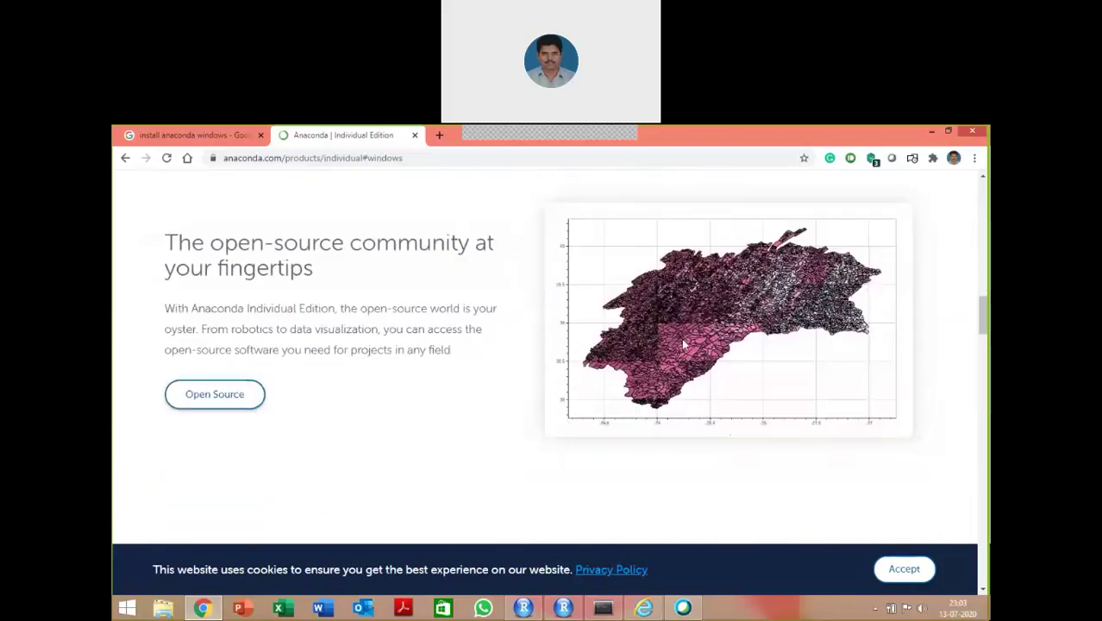
pyautogui.scroll(-3, 683, 344)
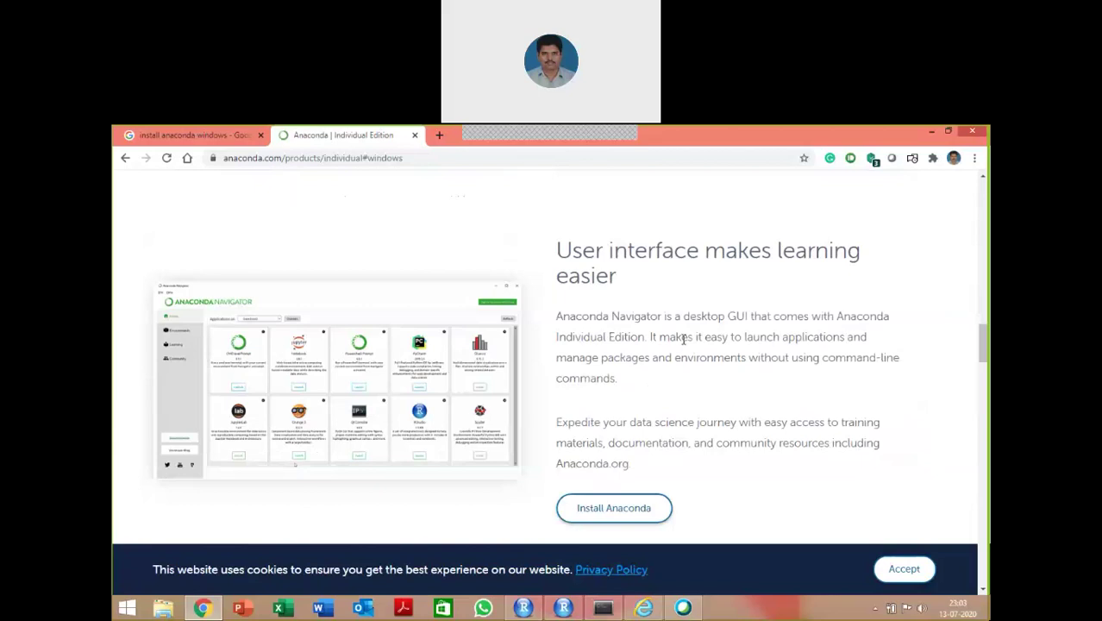
pyautogui.scroll(-3, 684, 342)
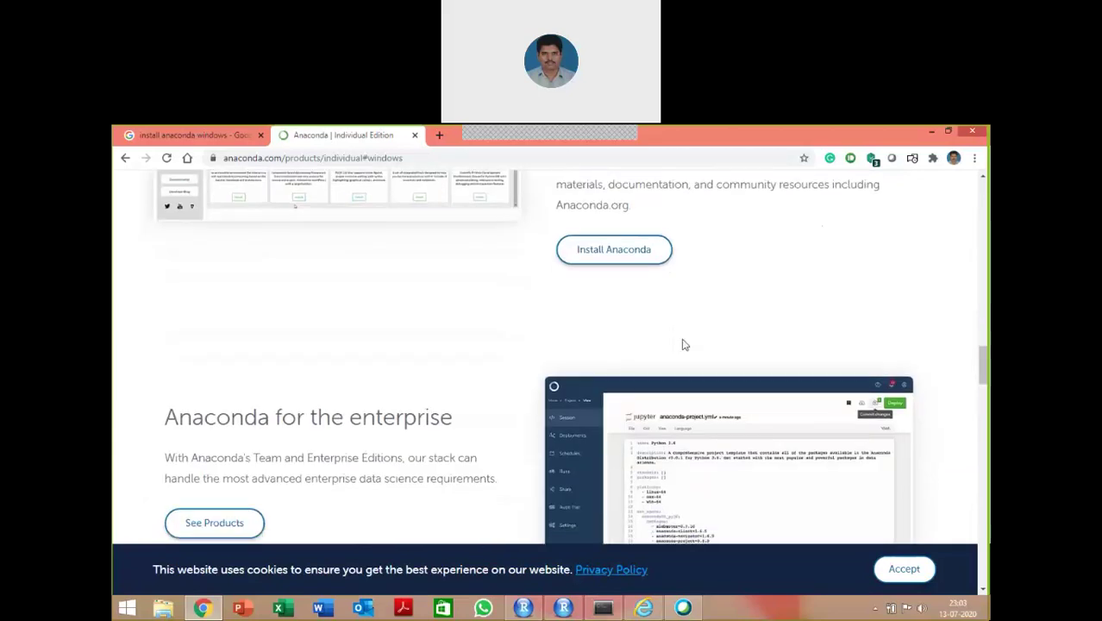
pyautogui.scroll(-3, 683, 344)
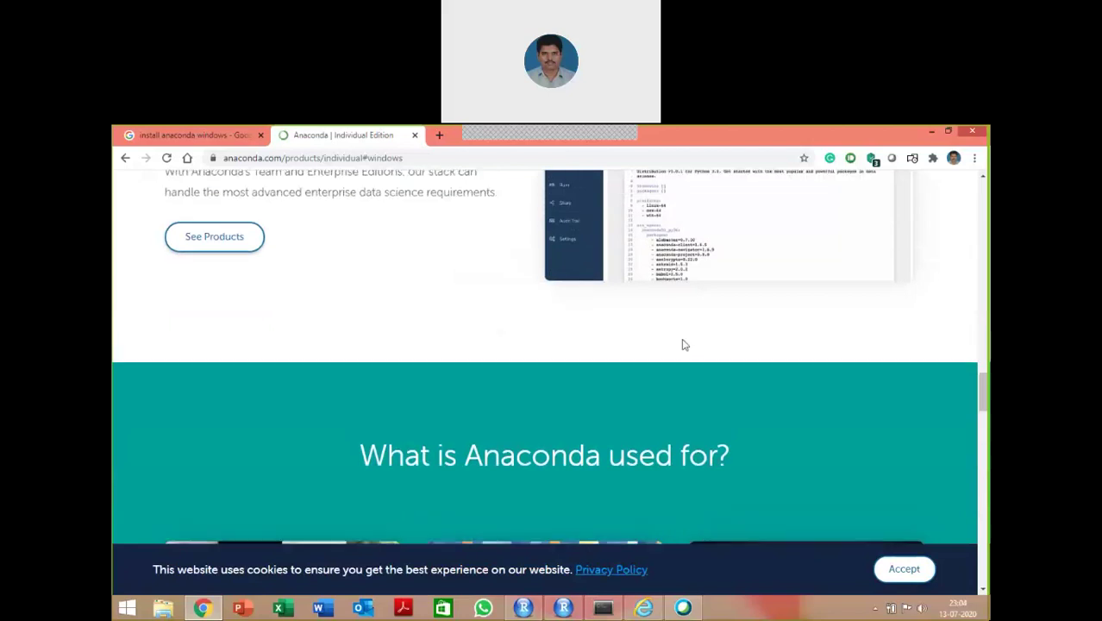
pyautogui.scroll(5, 683, 345)
pyautogui.scroll(3, 683, 344)
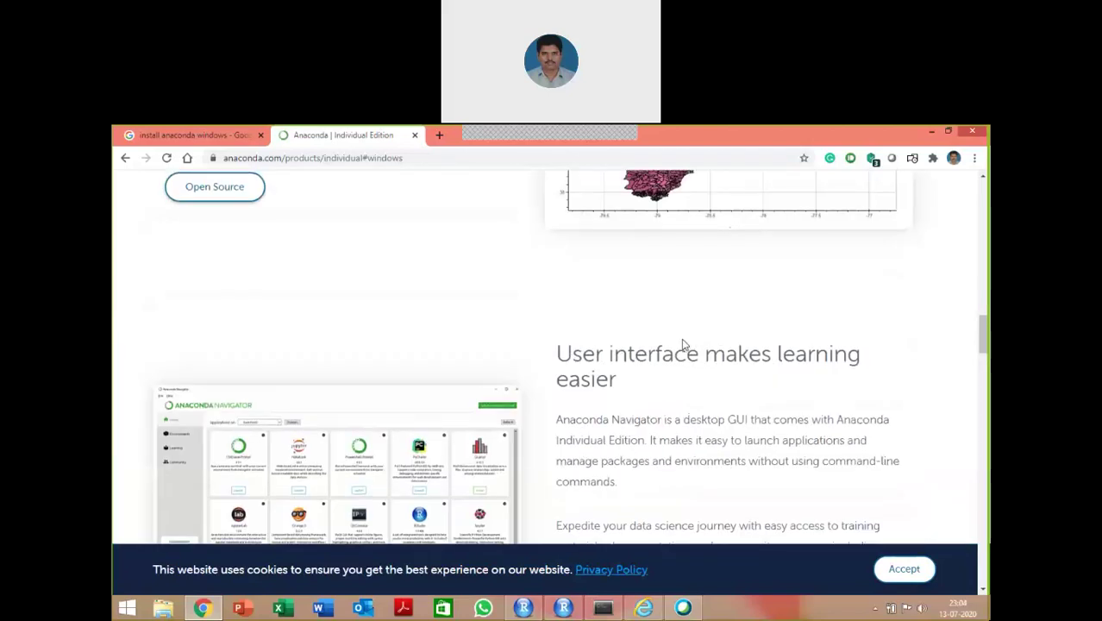
pyautogui.scroll(-3, 683, 344)
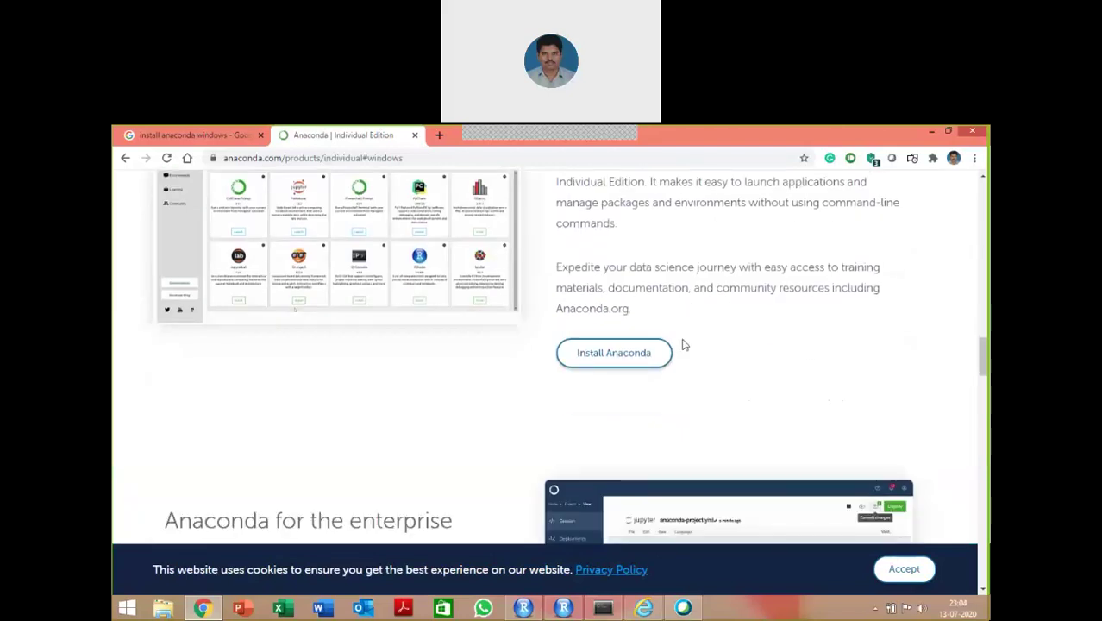
pyautogui.scroll(-5, 683, 344)
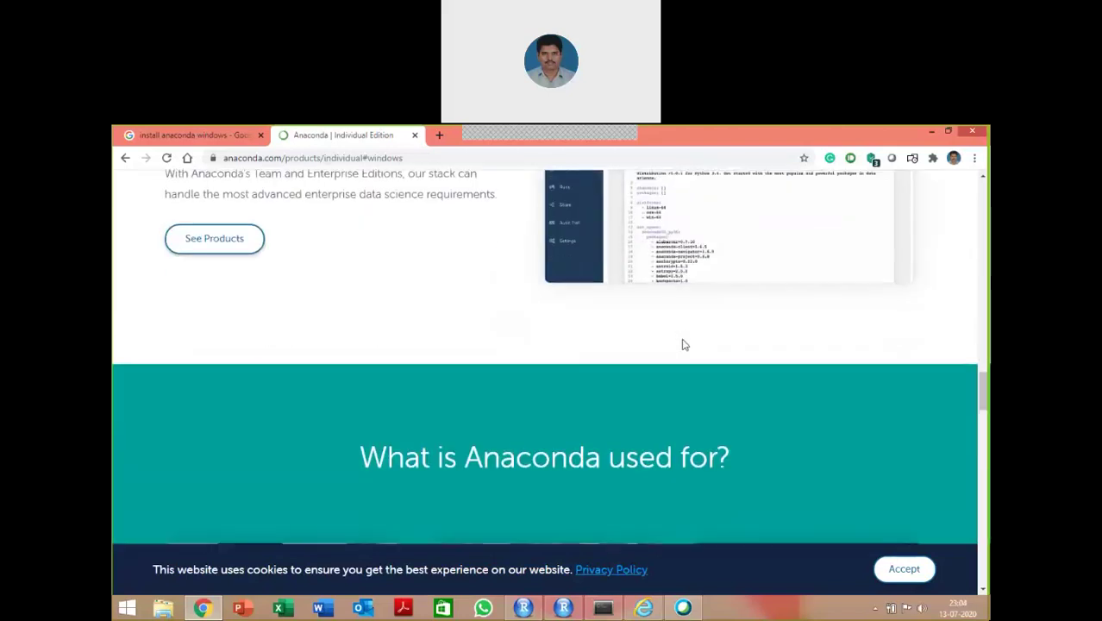
pyautogui.scroll(3, 683, 344)
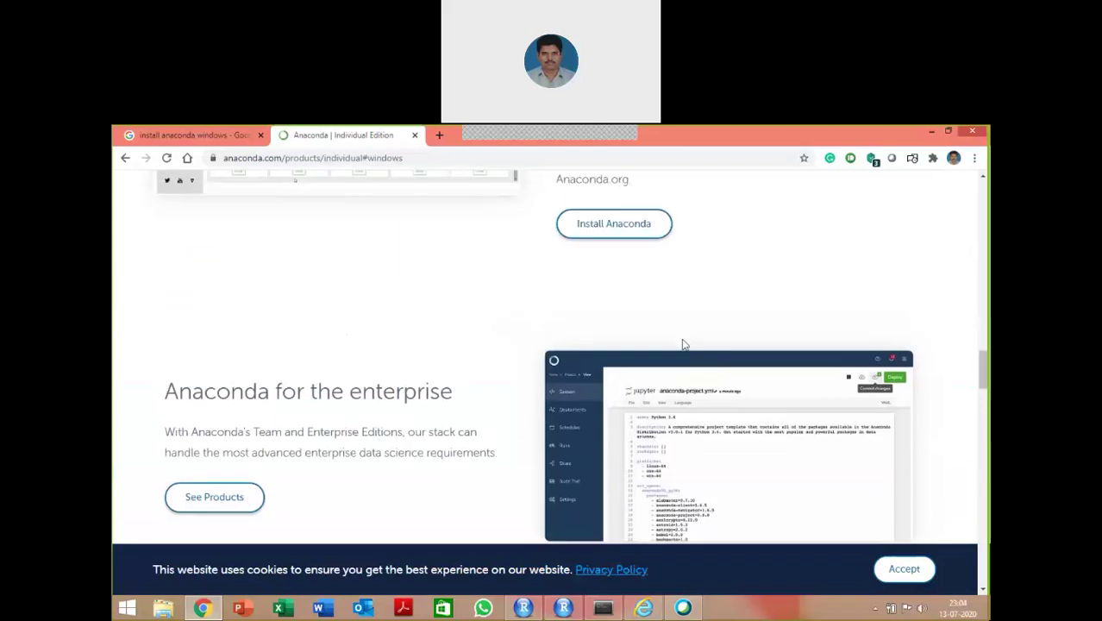
pyautogui.scroll(3, 683, 344)
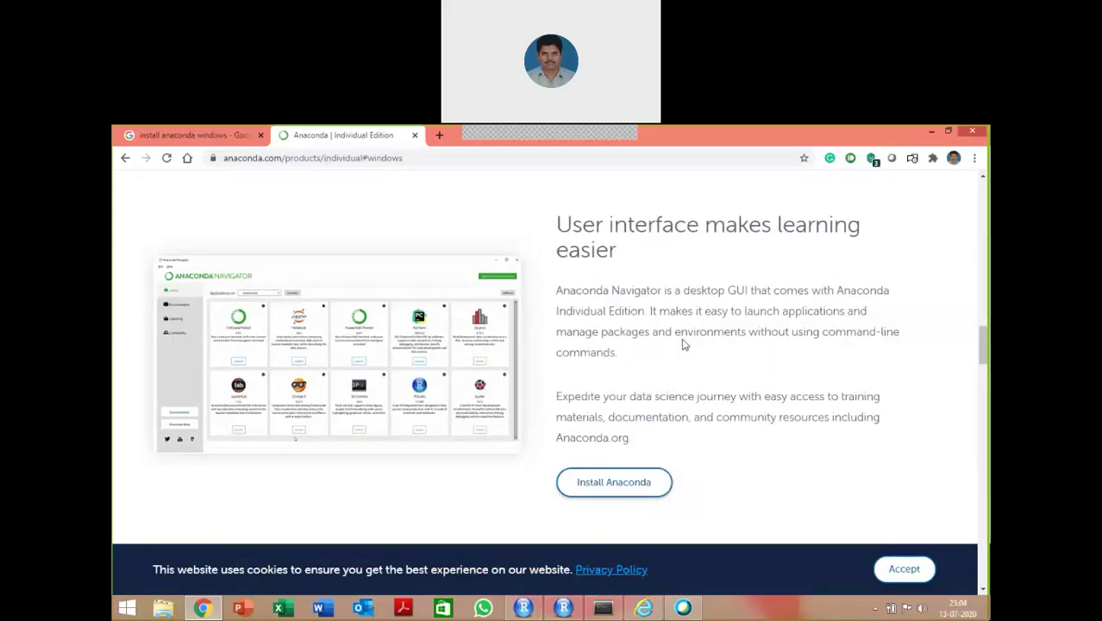
pyautogui.scroll(1, 683, 344)
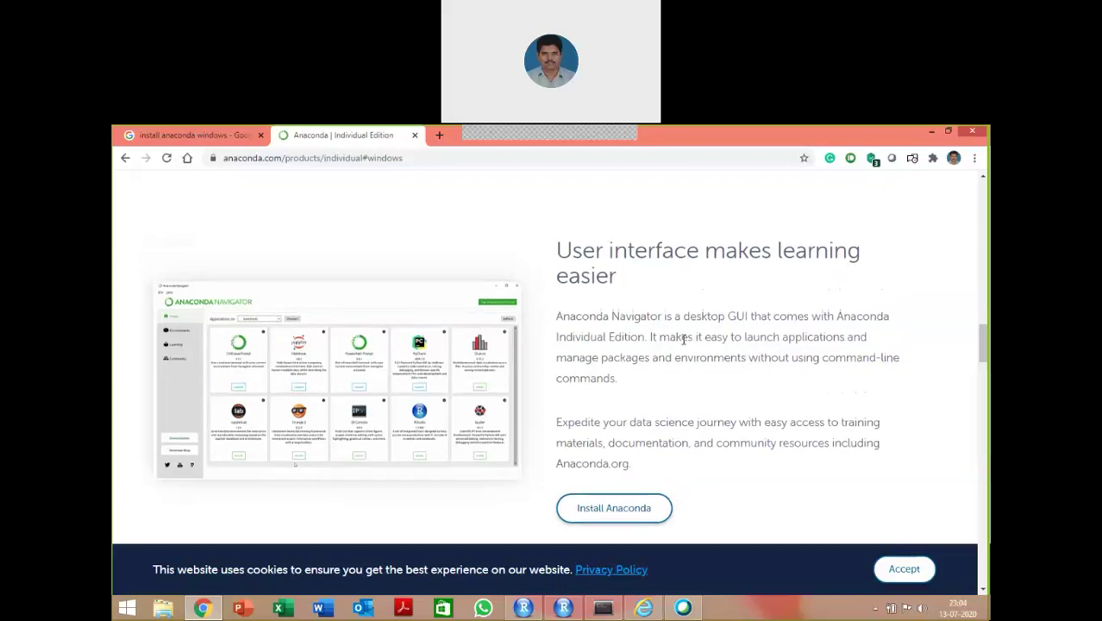
# - Examine the page's Anaconda Navigator and enterprise sections down to "What is Anaconda used for?" and return to its beginning
pyautogui.scroll(-1, 683, 345)
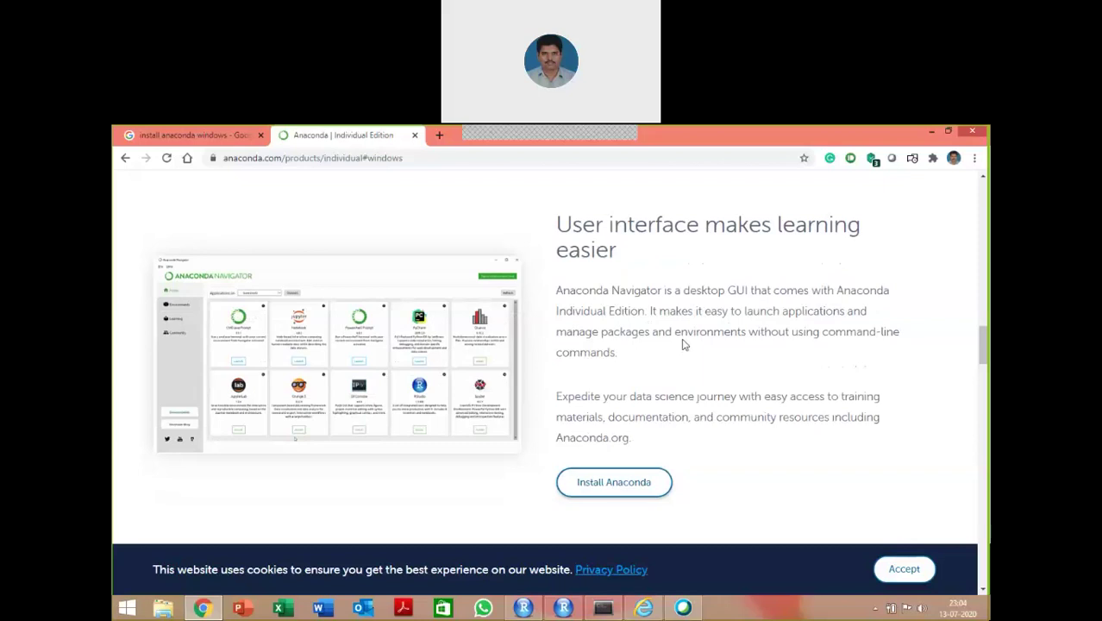
pyautogui.scroll(-3, 684, 344)
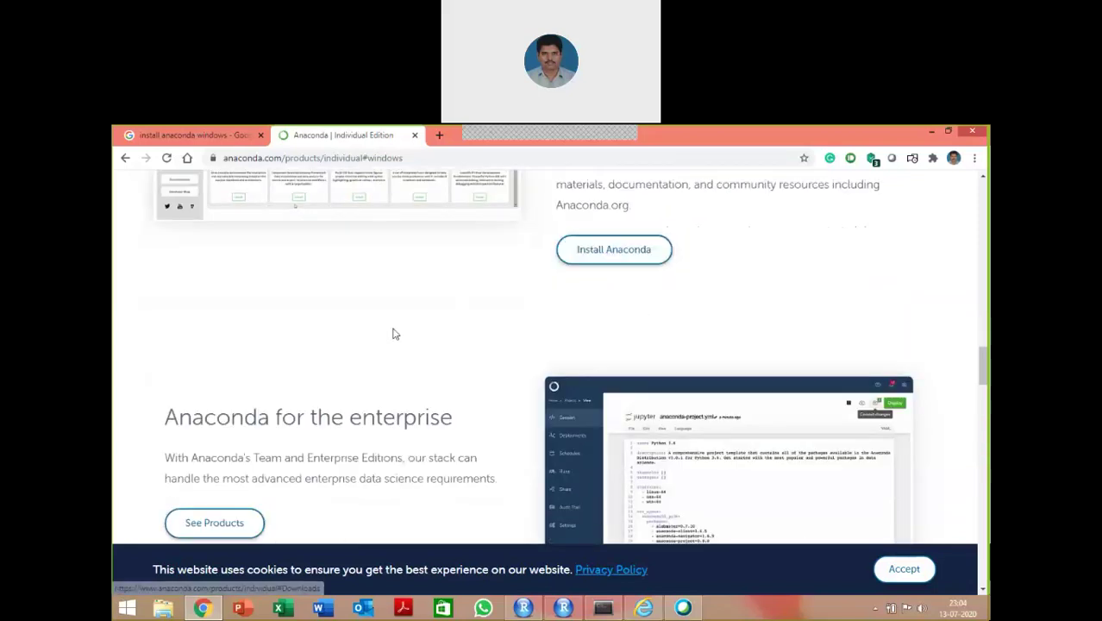
pyautogui.scroll(-3, 513, 342)
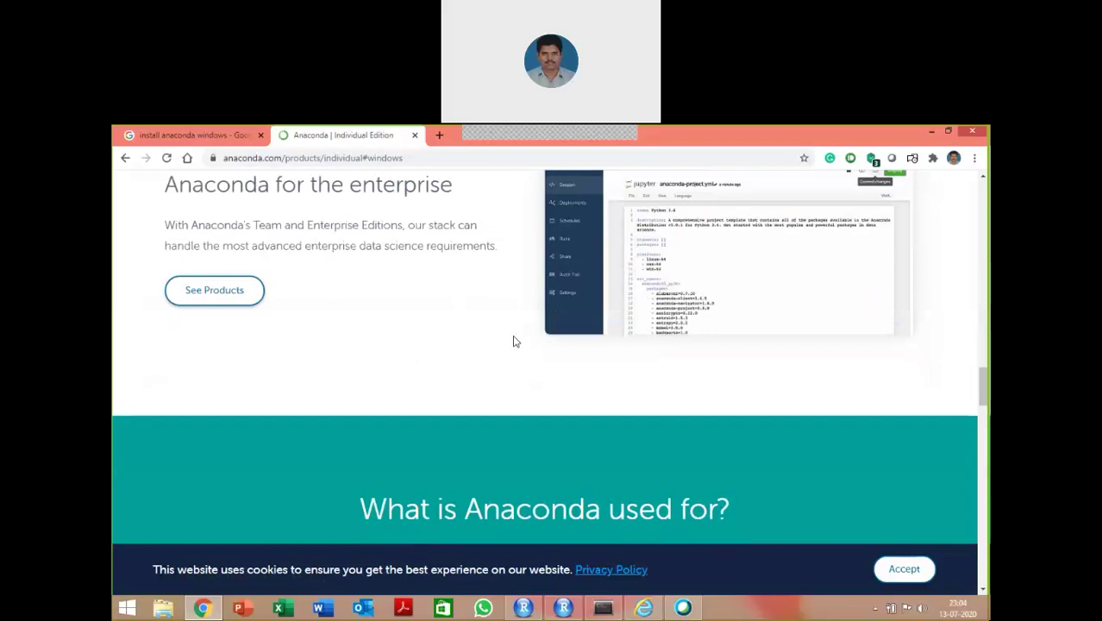
pyautogui.scroll(3, 514, 342)
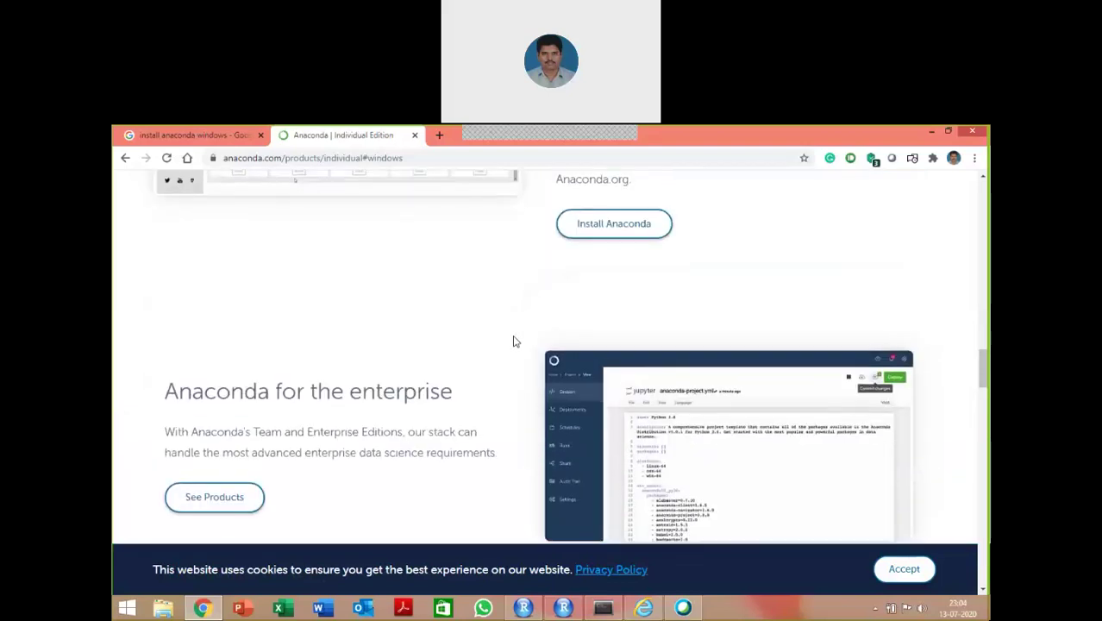
pyautogui.scroll(10, 513, 341)
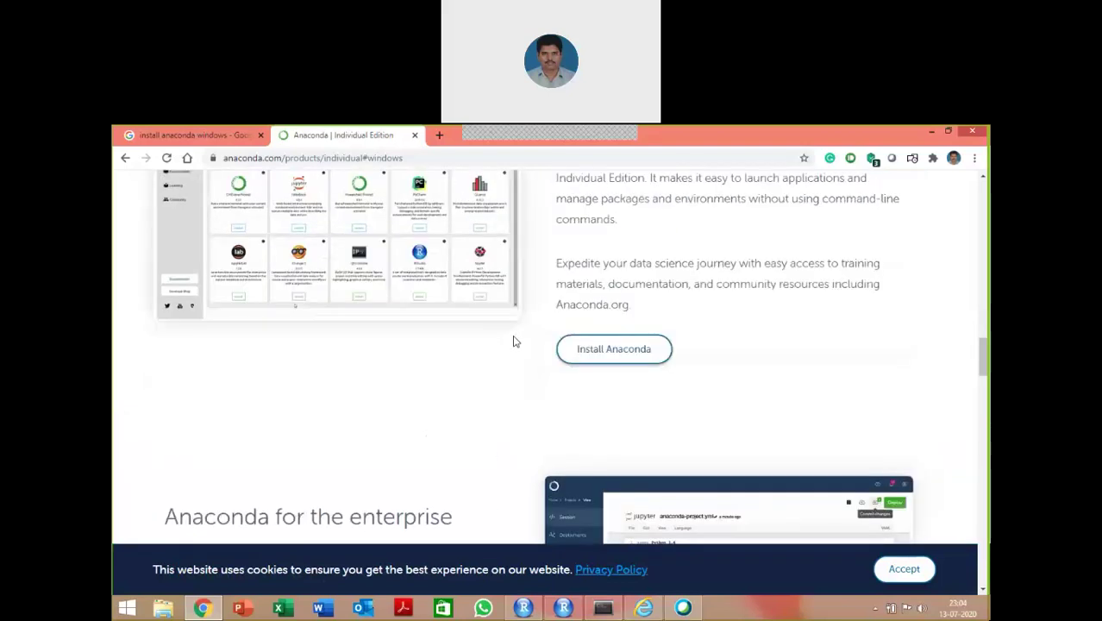
pyautogui.scroll(5, 513, 342)
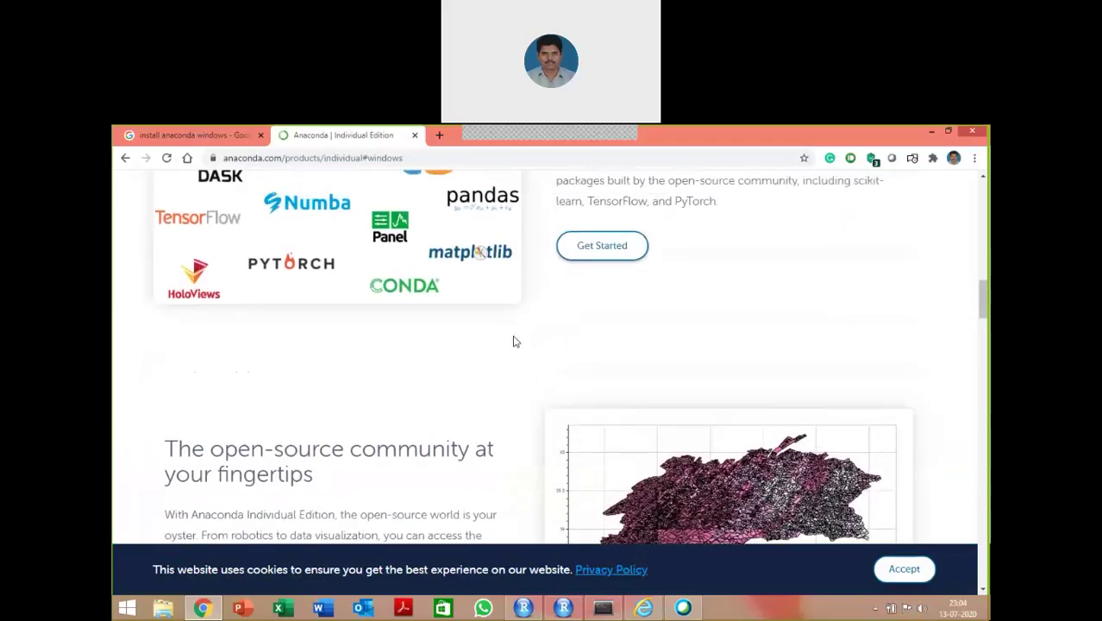
pyautogui.scroll(8, 513, 342)
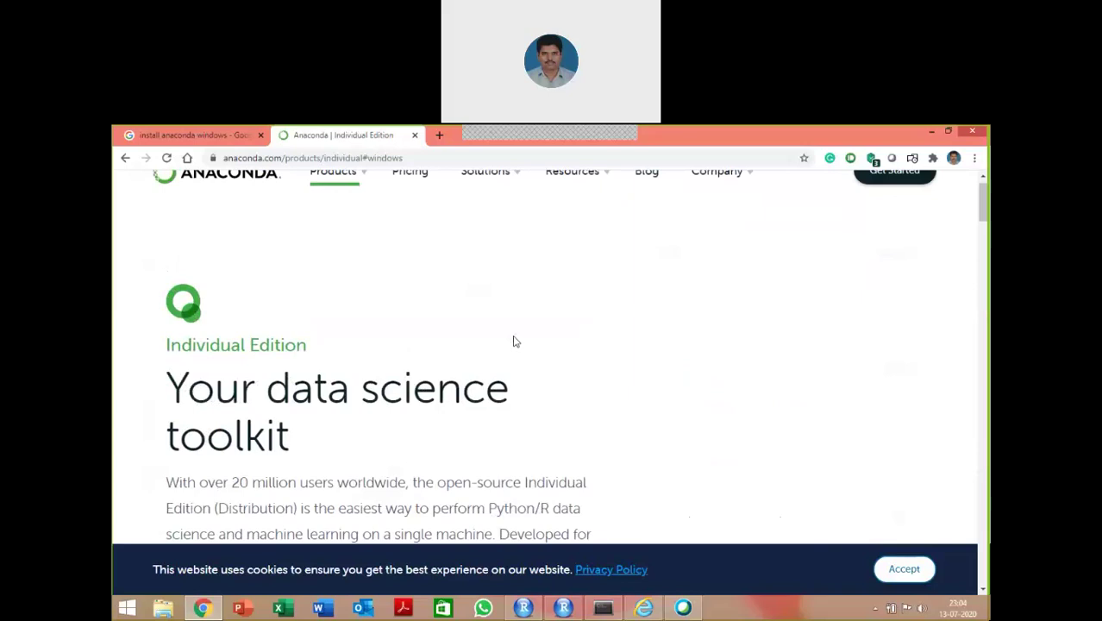
# - Download the Windows Python 3.7 64-Bit Graphical Installer and save it as Anaconda3-2020.02-Windows-x86_64 in the Lab_Demos folder
pyautogui.scroll(-3, 514, 341)
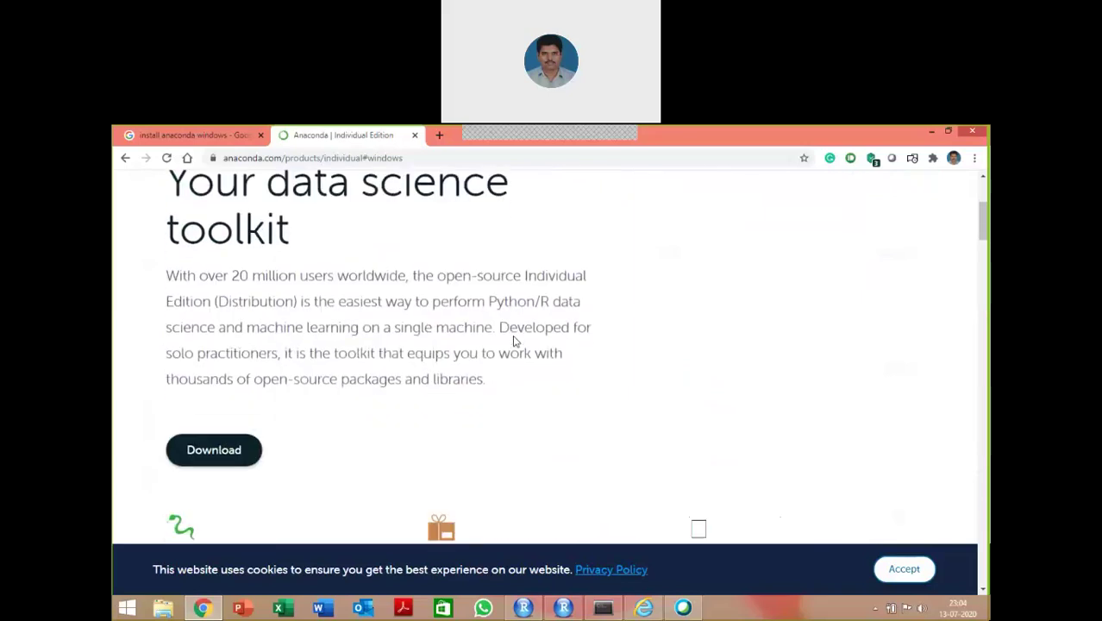
pyautogui.scroll(-2, 513, 342)
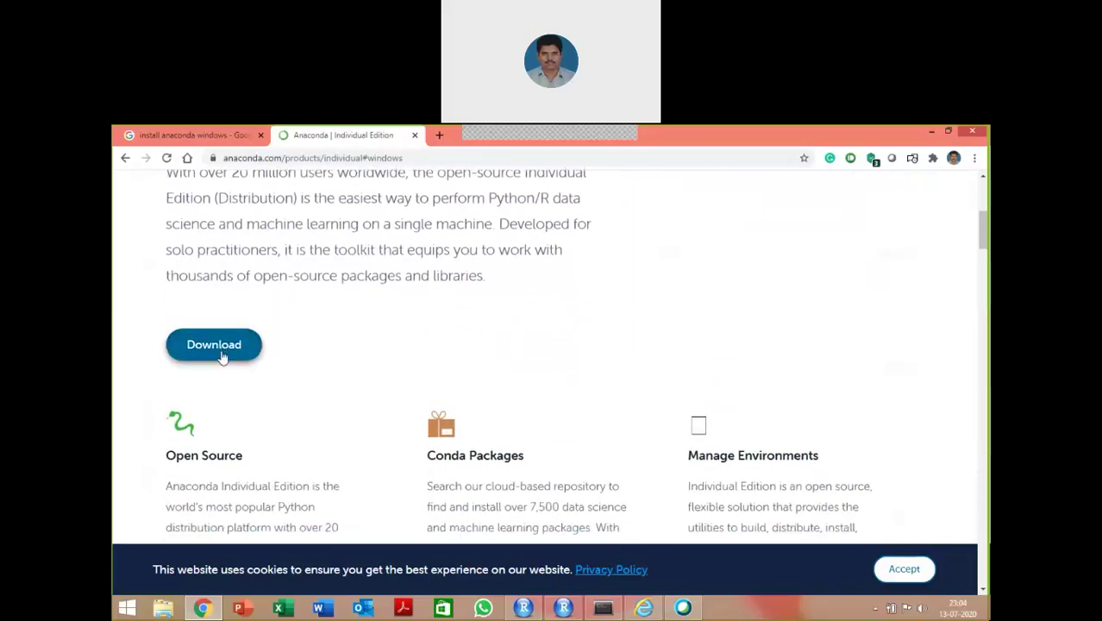
pyautogui.scroll(-3, 221, 347)
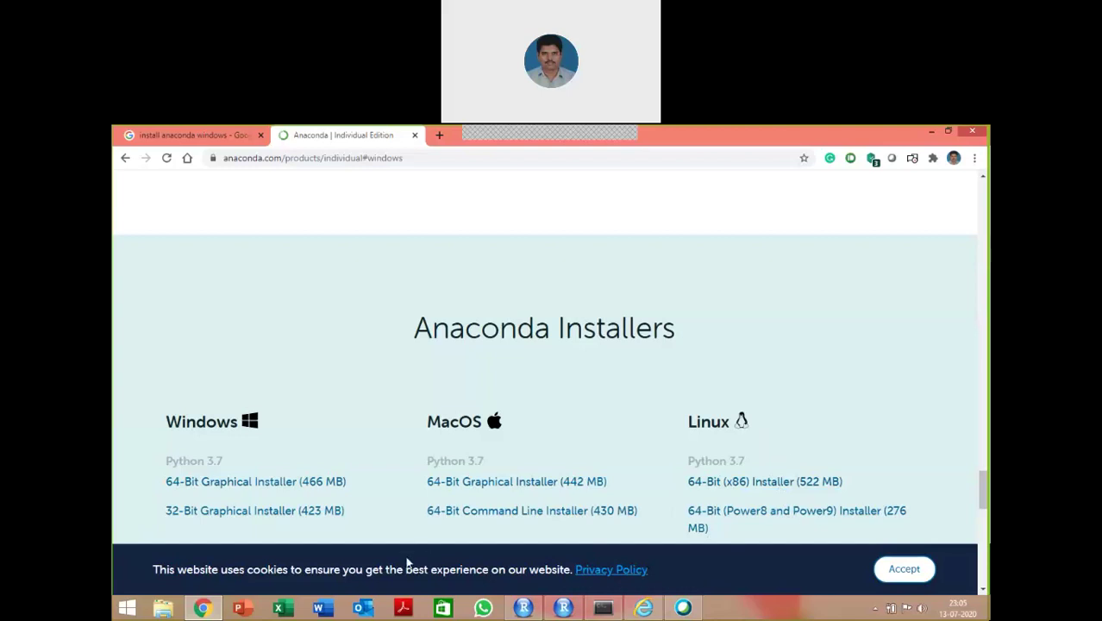
pyautogui.click(271, 487)
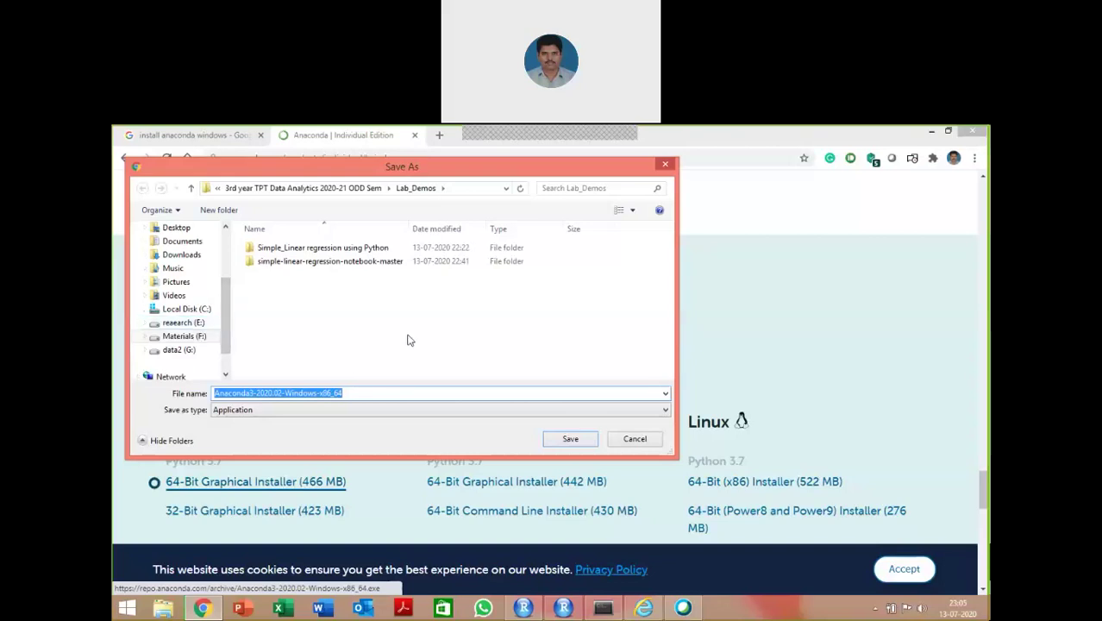
pyautogui.click(572, 441)
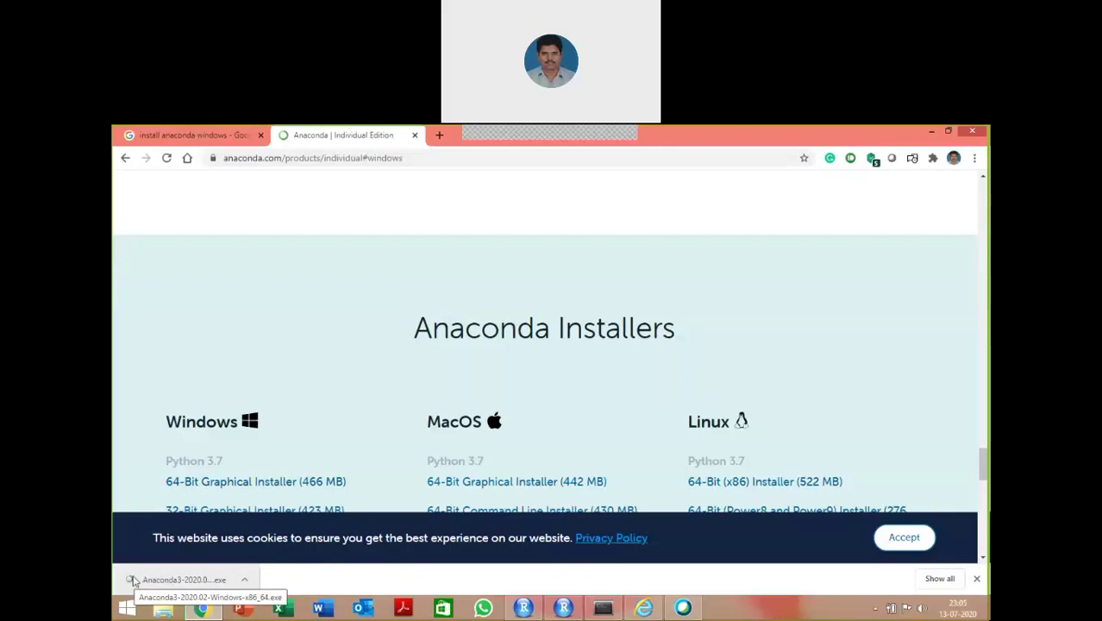
# - Launch the downloaded Anaconda3-2020.02-Windows-x86_64.exe installer and allow it to run
pyautogui.click(185, 584)
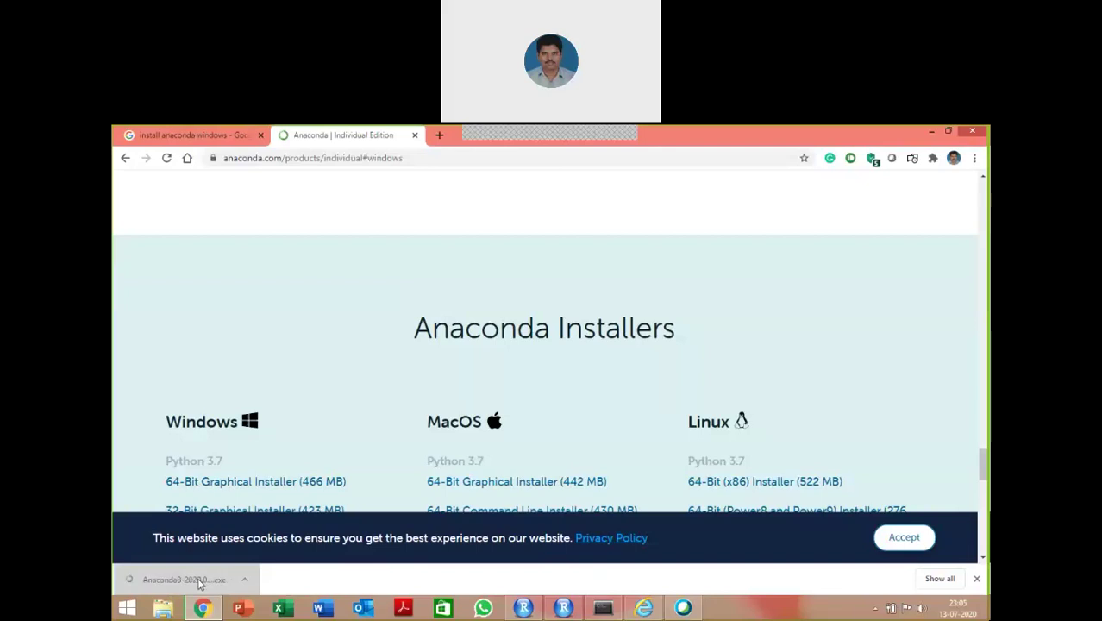
pyautogui.click(199, 584)
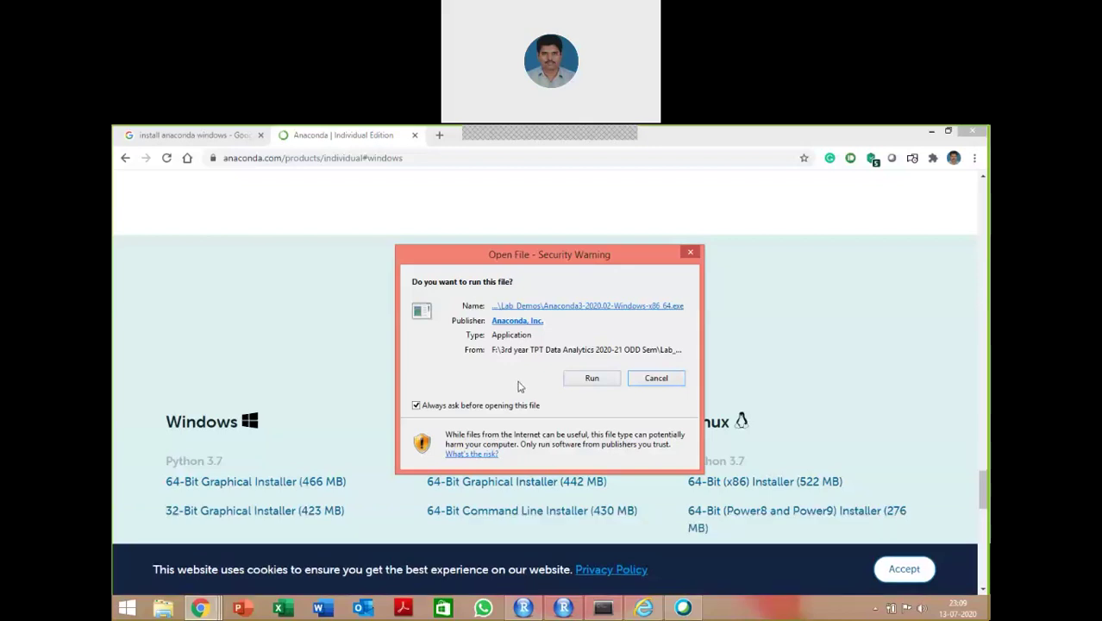
pyautogui.click(593, 379)
pyautogui.click(595, 379)
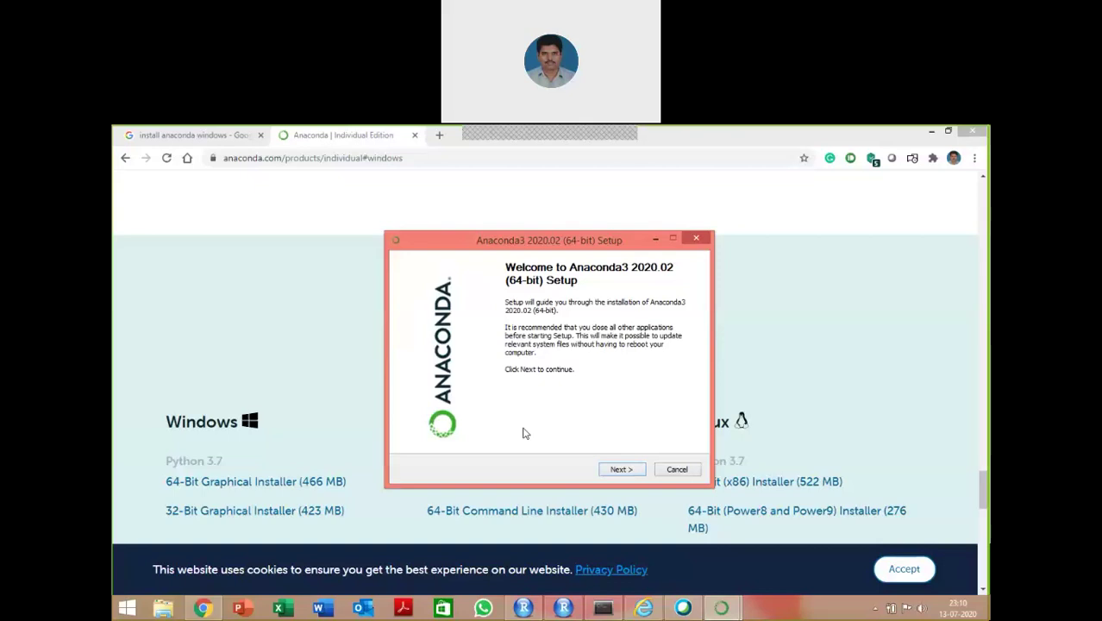
# - Accept the Anaconda3 license agreement and choose the "Just Me (recommended)" installation type
pyautogui.click(620, 470)
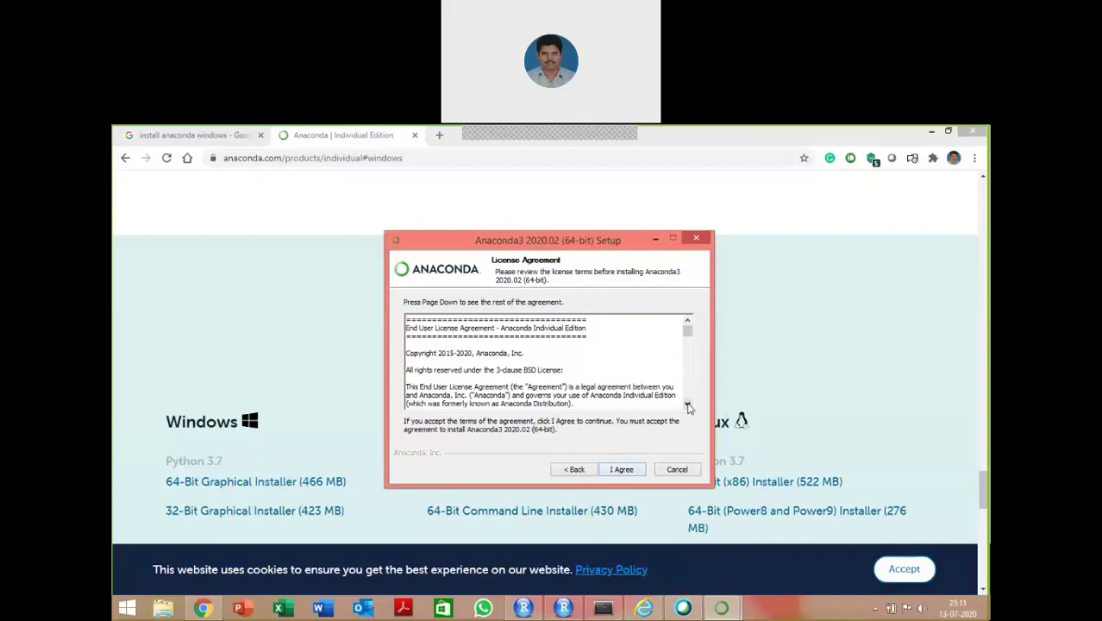
pyautogui.click(622, 470)
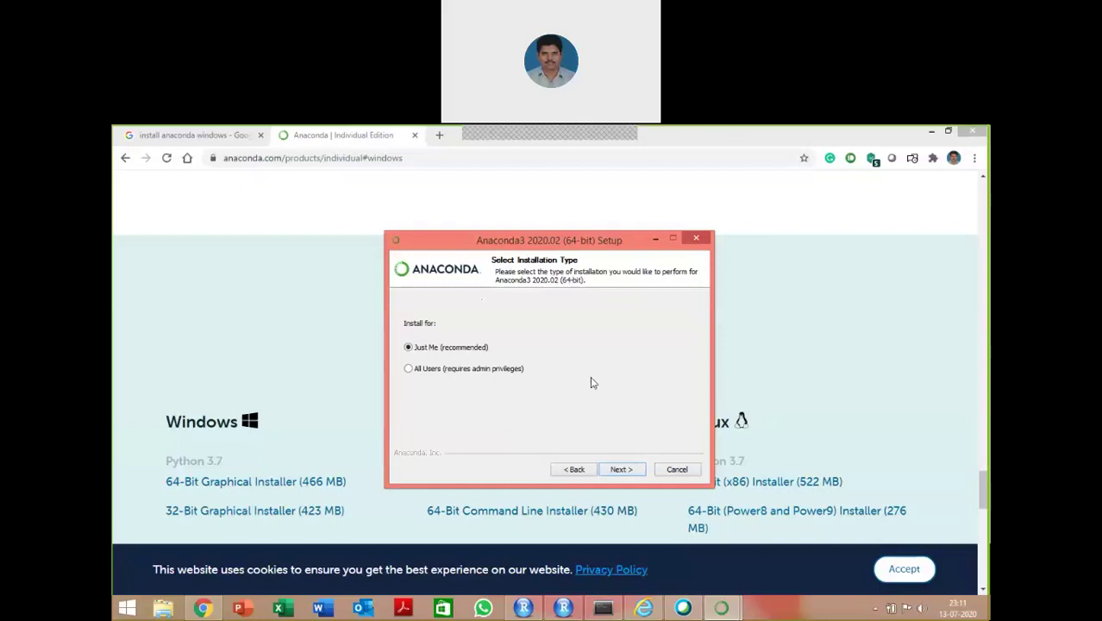
pyautogui.click(623, 469)
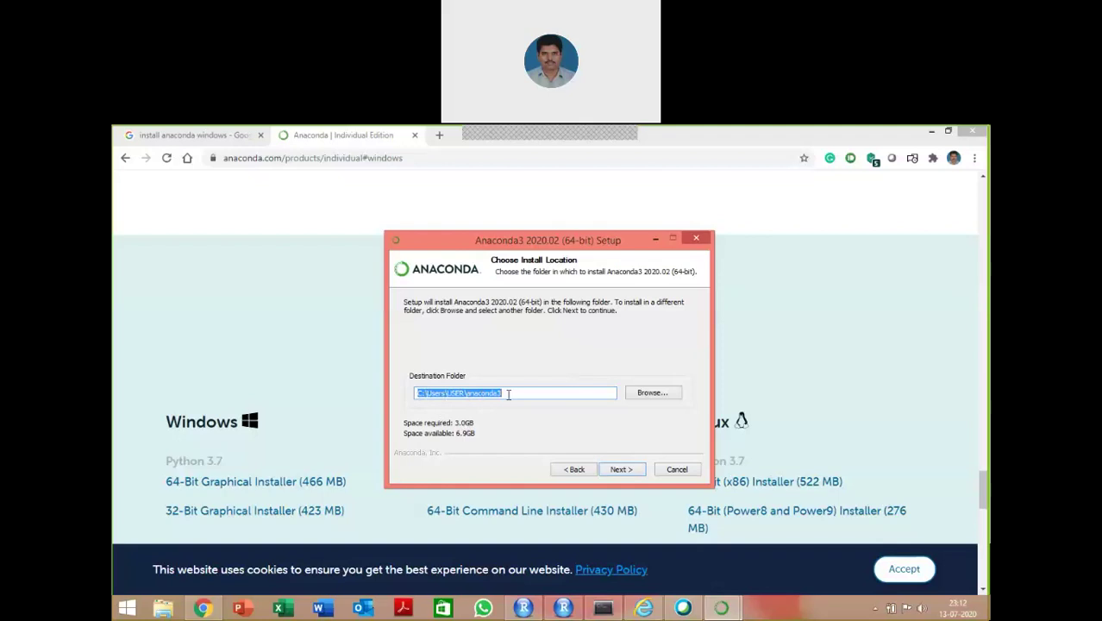
# - Look through the folders for an install destination, cancel the selection, and try to continue with C:\Users\USER\anaconda3
pyautogui.click(647, 396)
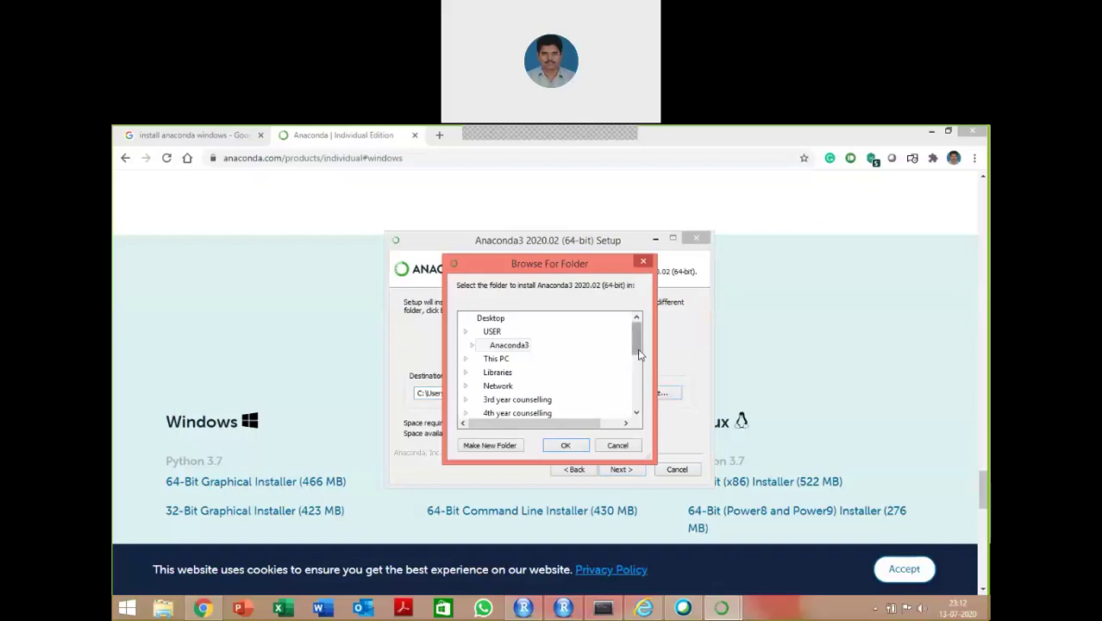
pyautogui.moveTo(639, 354); pyautogui.dragTo(652, 418)
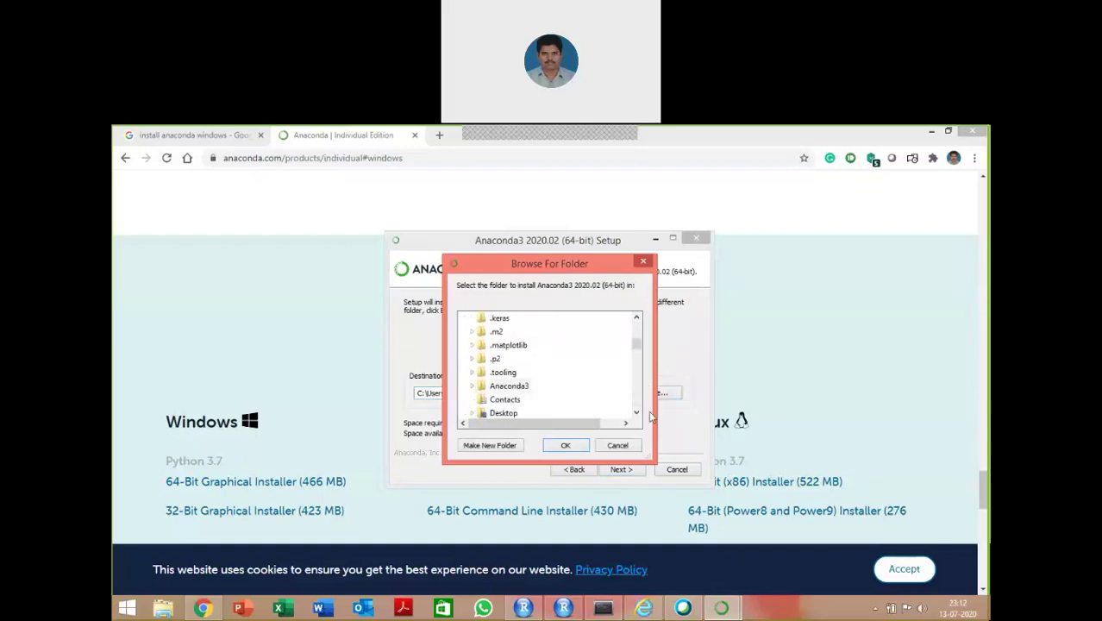
pyautogui.click(619, 446)
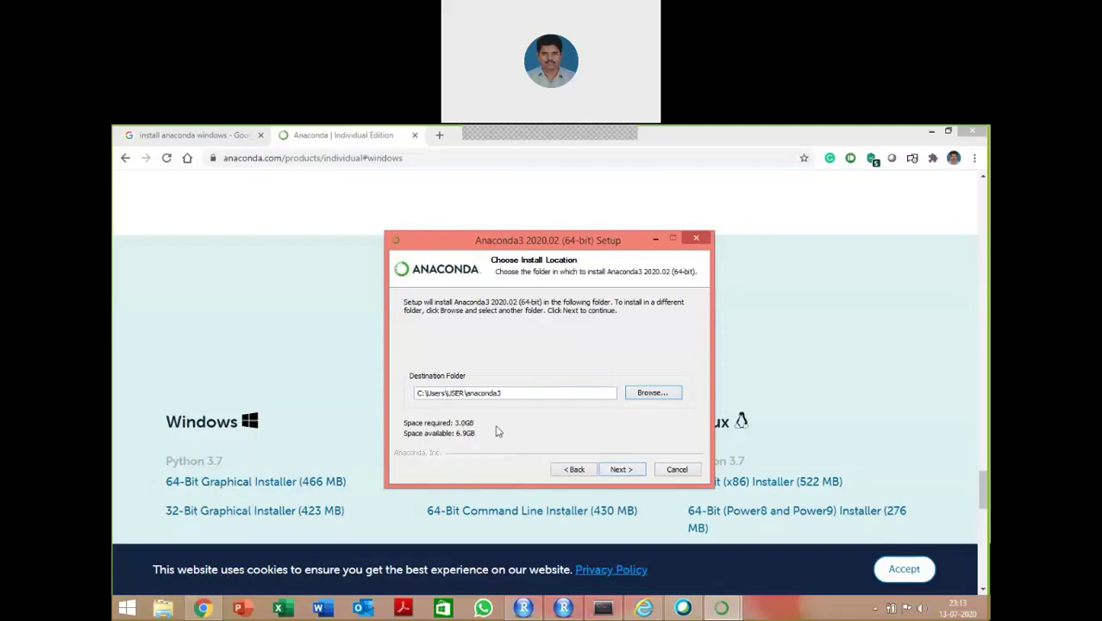
pyautogui.click(618, 471)
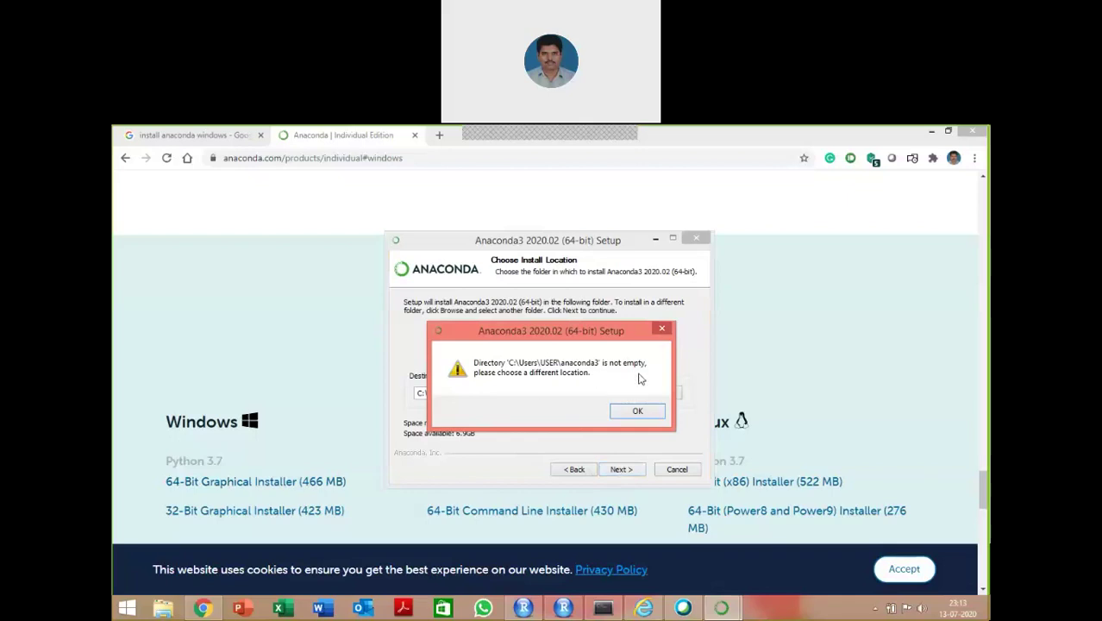
pyautogui.click(627, 420)
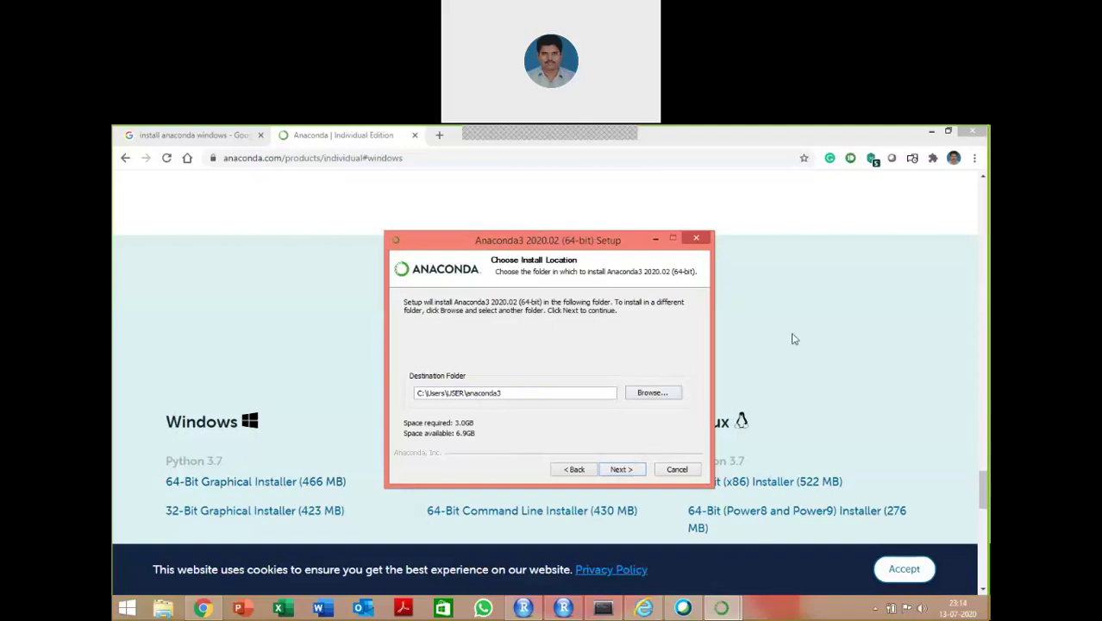
# - Cancel the installation and quit both open Anaconda3 2020.02 setup windows
pyautogui.click(677, 471)
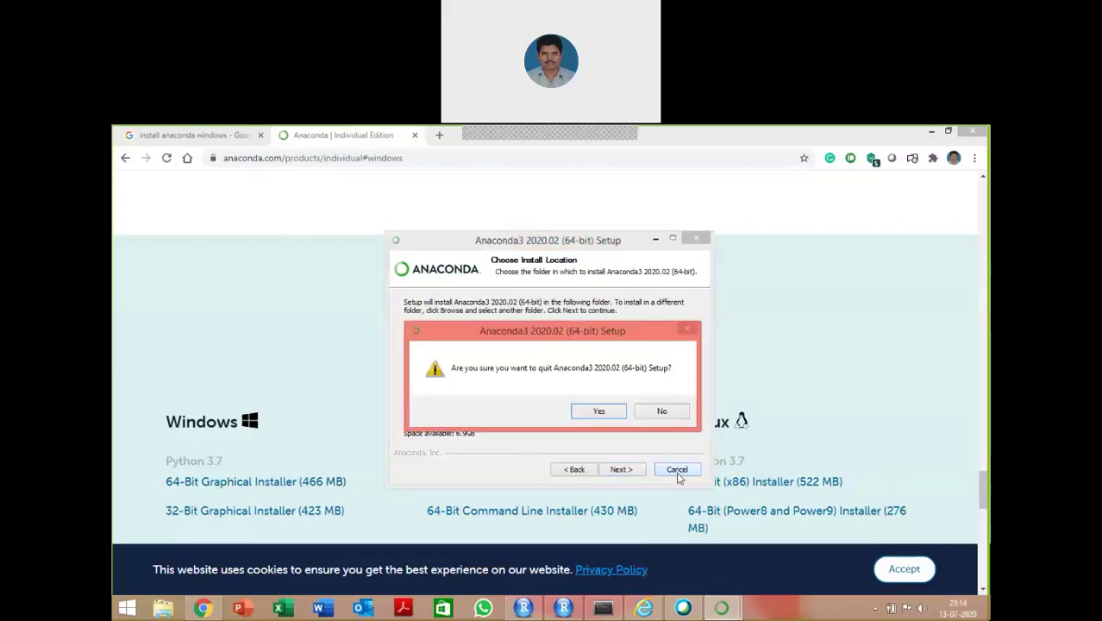
pyautogui.click(604, 413)
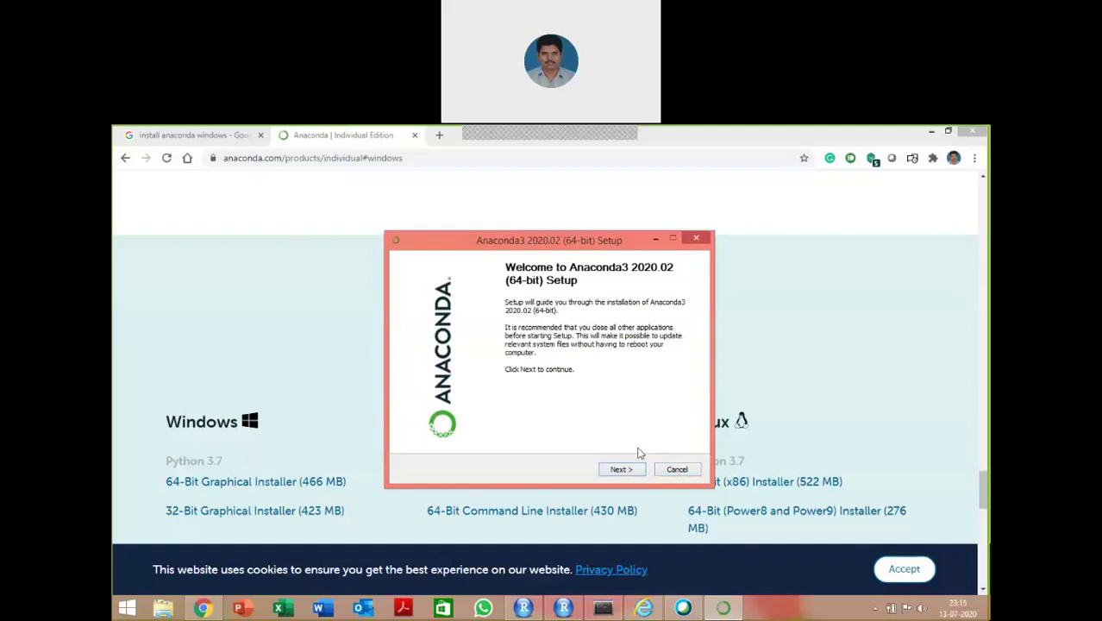
pyautogui.click(677, 469)
pyautogui.click(606, 414)
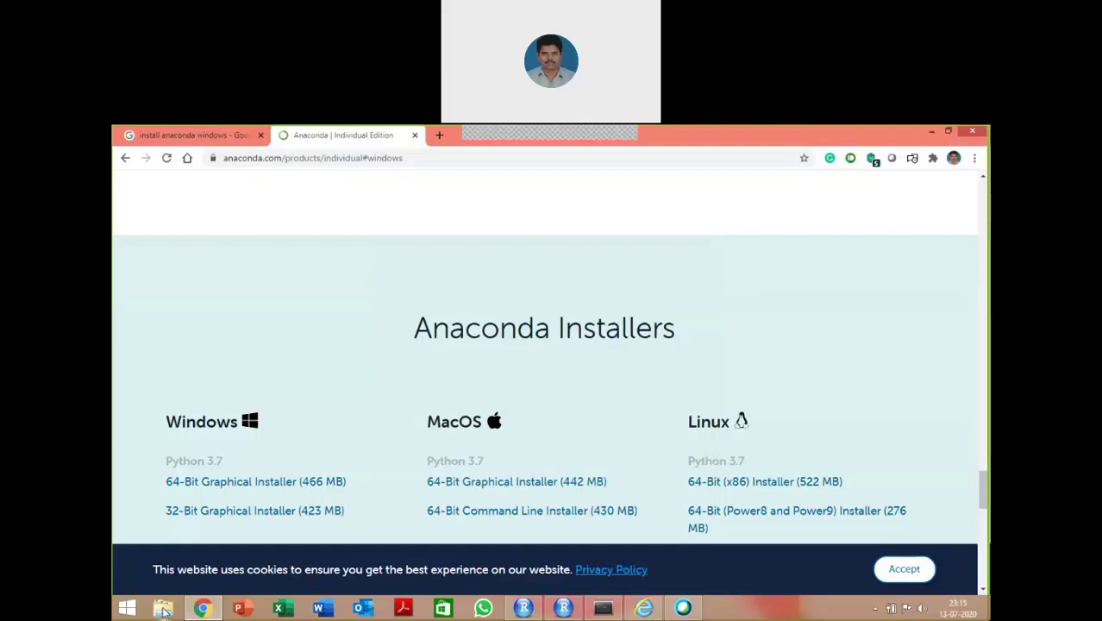
# - Search the computer for "anaconda" from the Start screen to find Anaconda Prompt, and return to the desktop
pyautogui.click(127, 610)
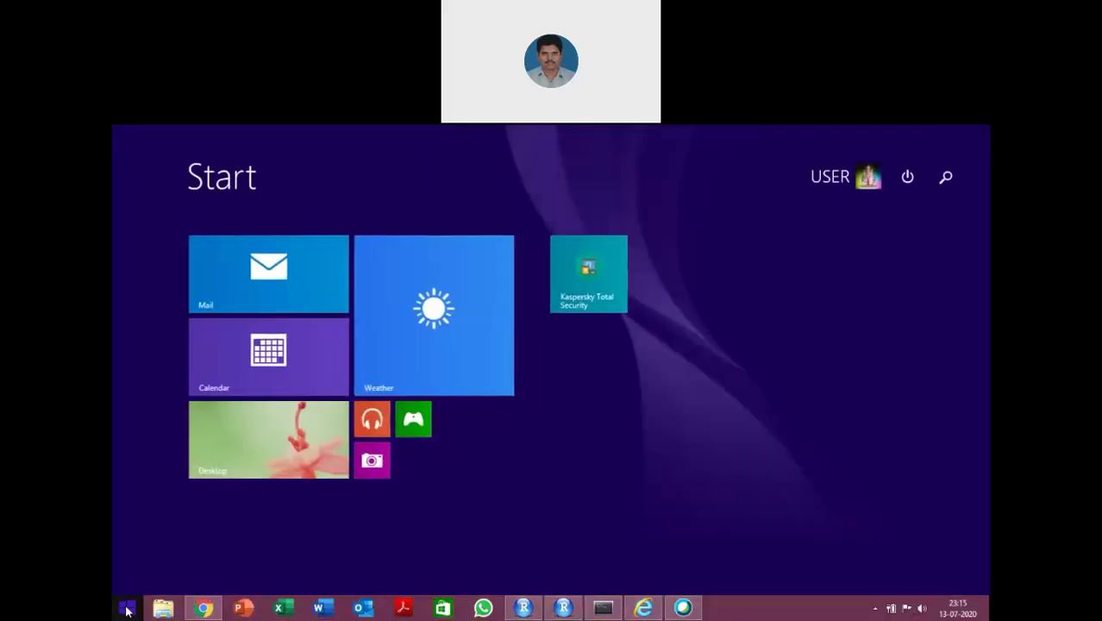
pyautogui.click(947, 178)
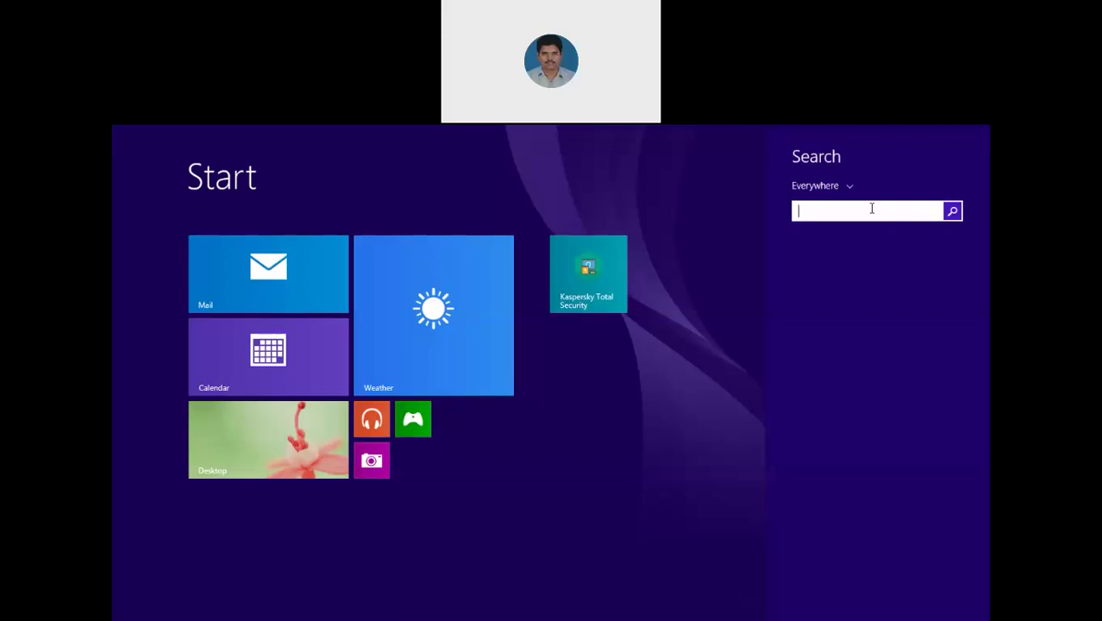
pyautogui.write('anconda')
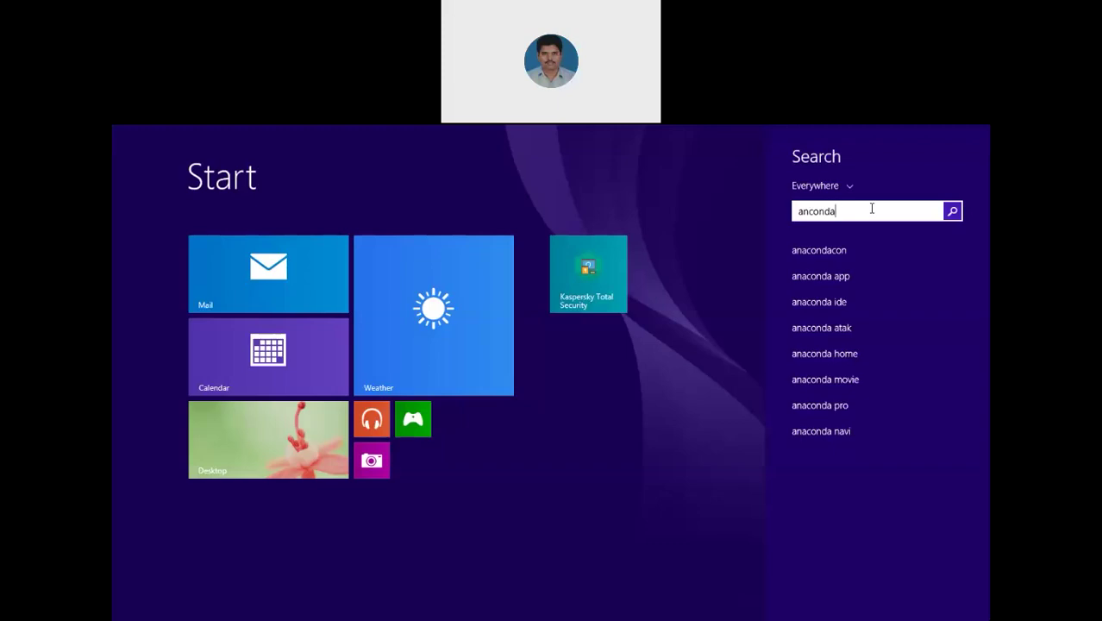
pyautogui.press('BackSpace')
pyautogui.press('BackSpace')
pyautogui.press('BackSpace')
pyautogui.press('BackSpace')
pyautogui.press('BackSpace')
pyautogui.write('aconda')
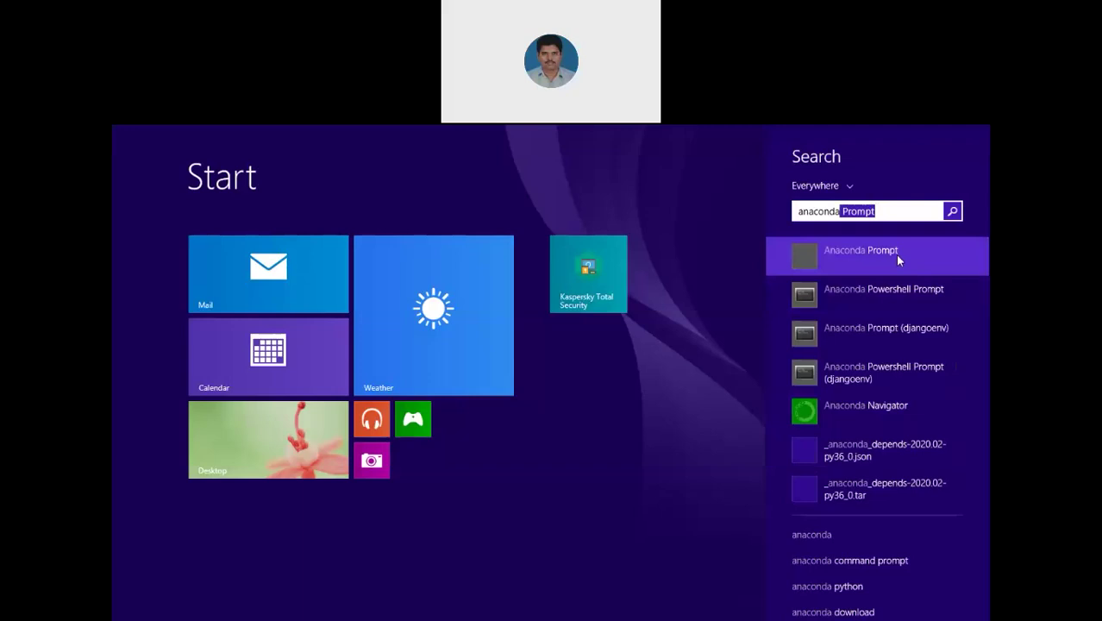
pyautogui.click(839, 270)
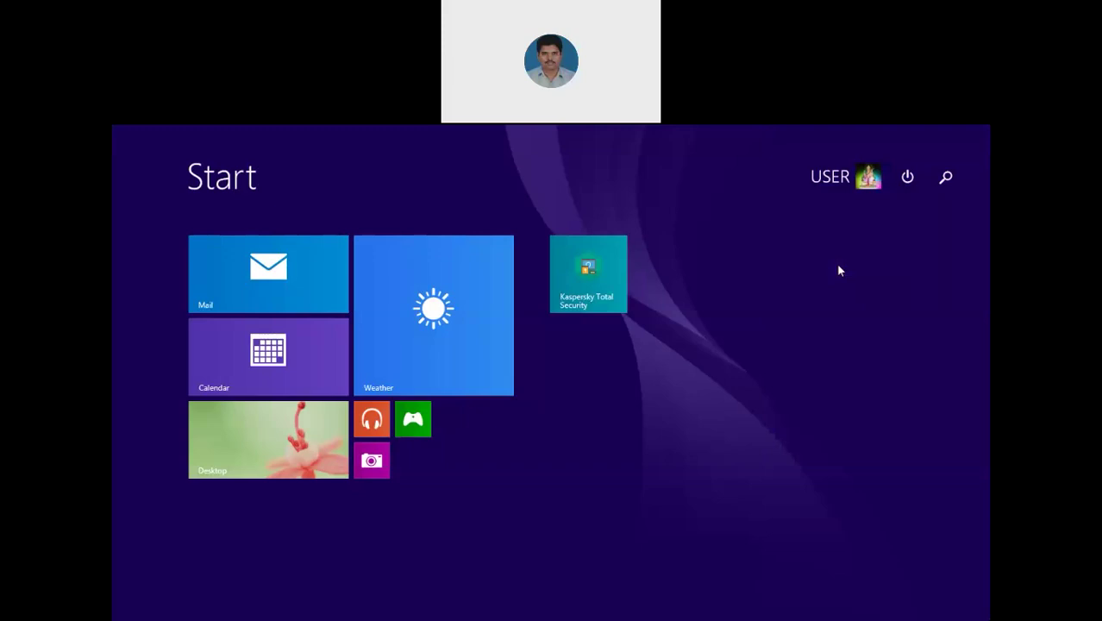
pyautogui.press('Escape')
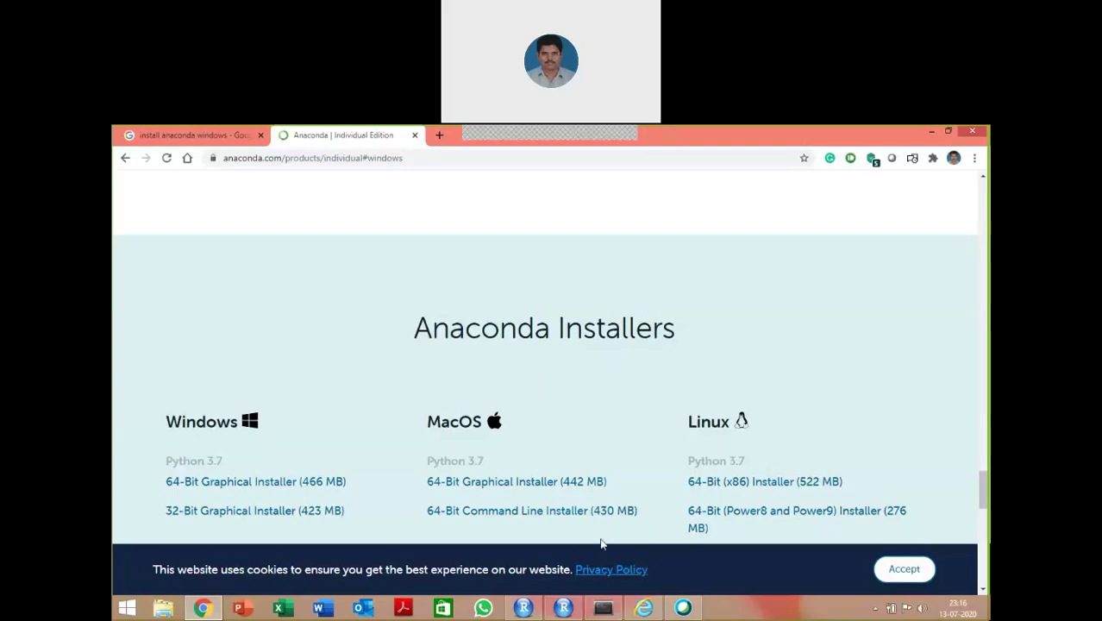
# - Switch to the running Anaconda Prompt, enlarge its window and review the output back to the jupyter notebook command
pyautogui.click(603, 609)
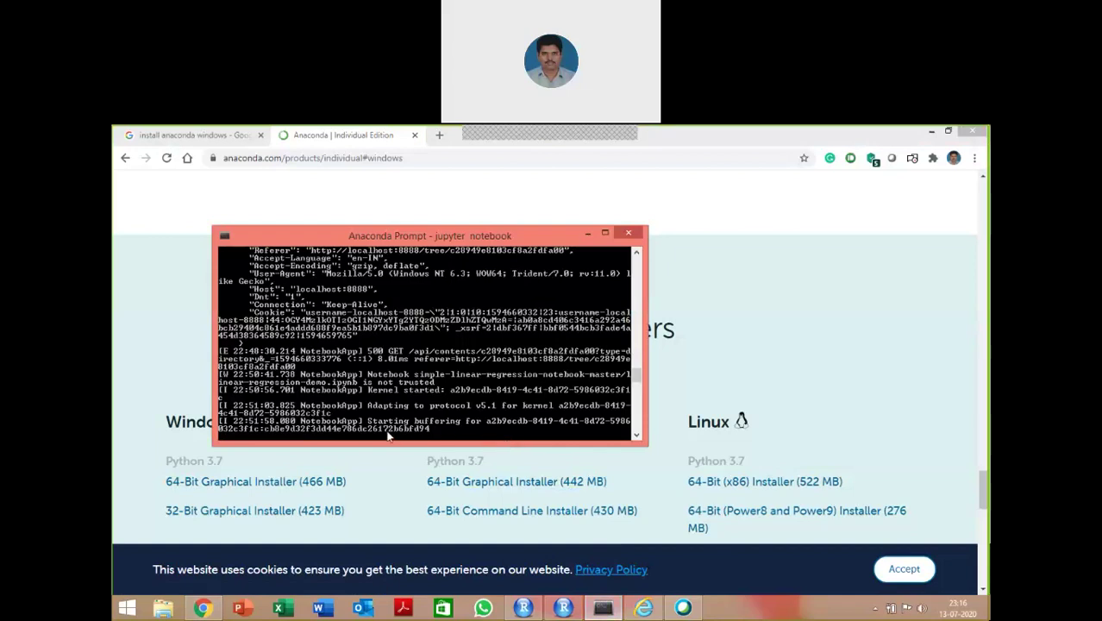
pyautogui.click(605, 235)
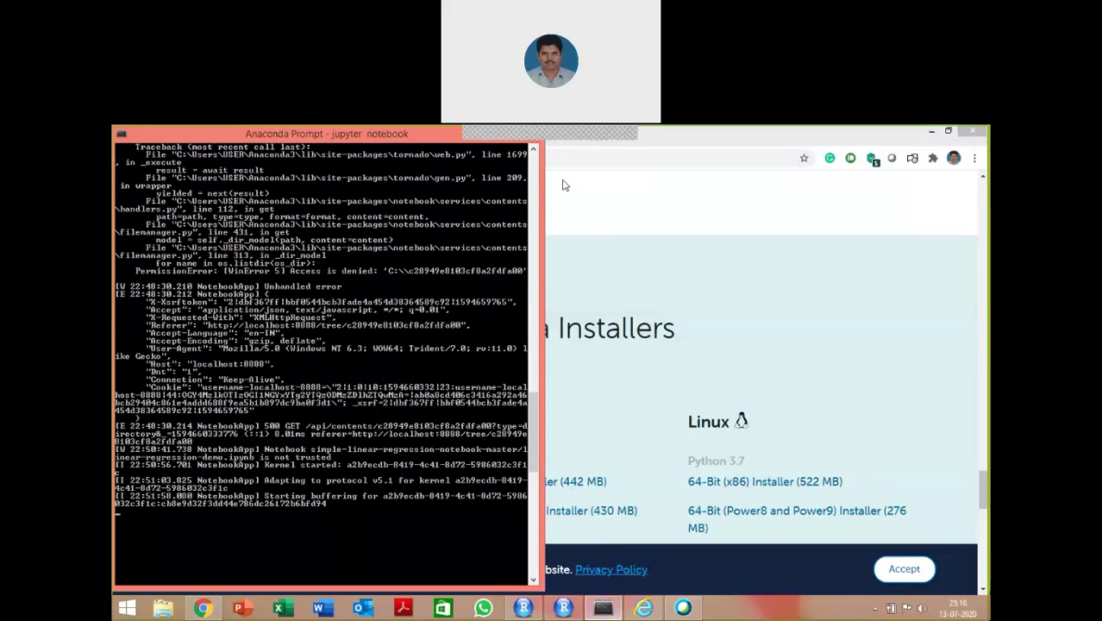
pyautogui.click(535, 153)
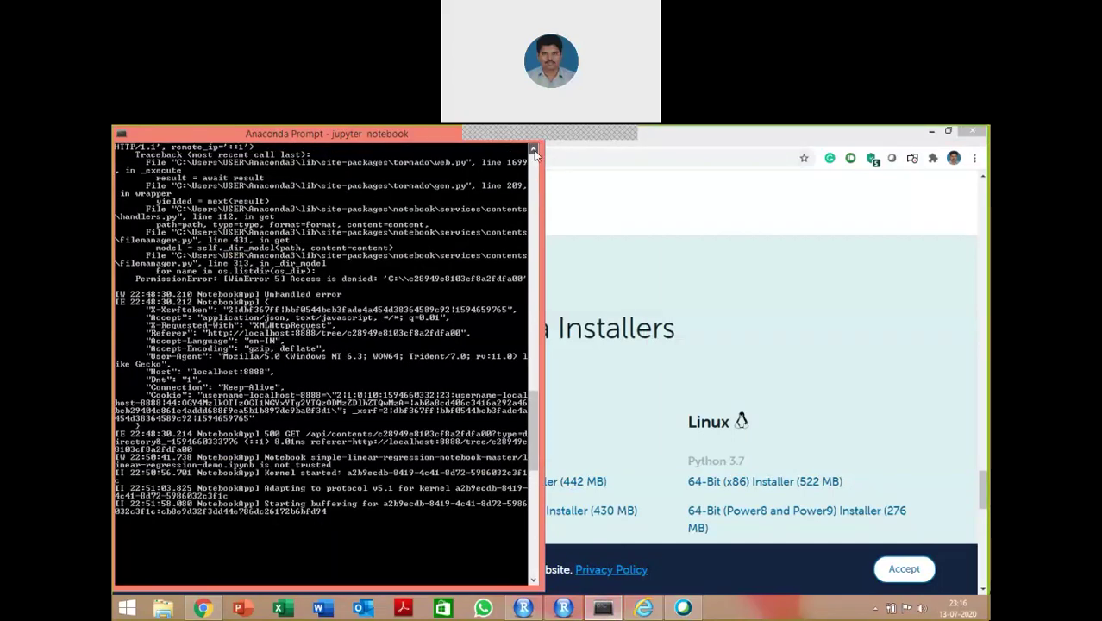
pyautogui.moveTo(535, 152); pyautogui.dragTo(534, 153)
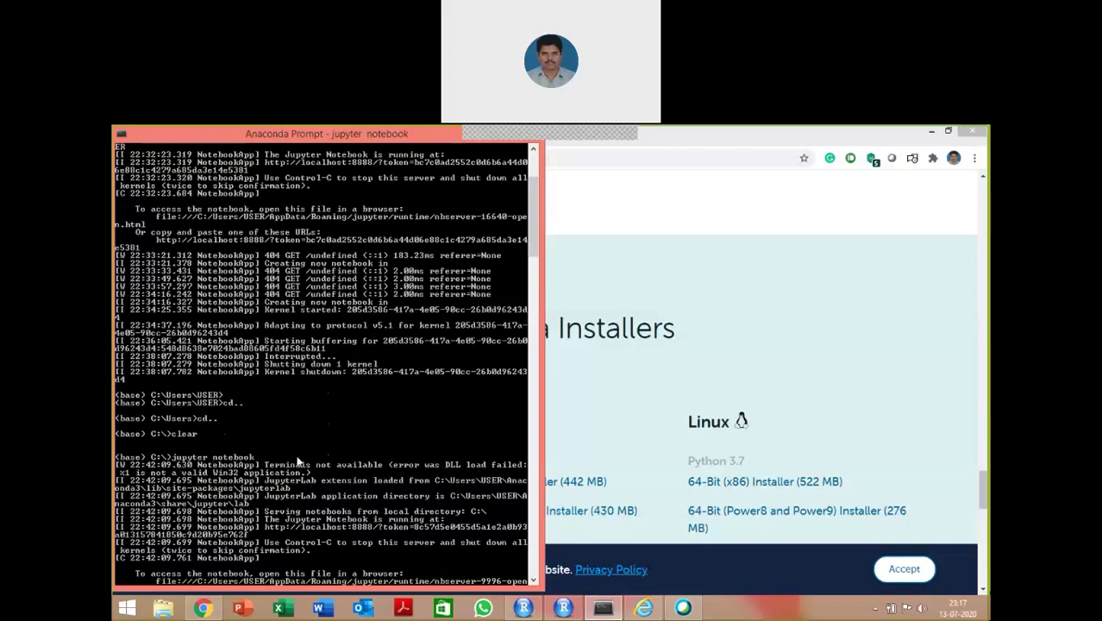
# - View the Jupyter listing of simple-linear-regression-notebook-master in Internet Explorer, minimize it and return to the Anaconda Installers page in Chrome
pyautogui.click(649, 610)
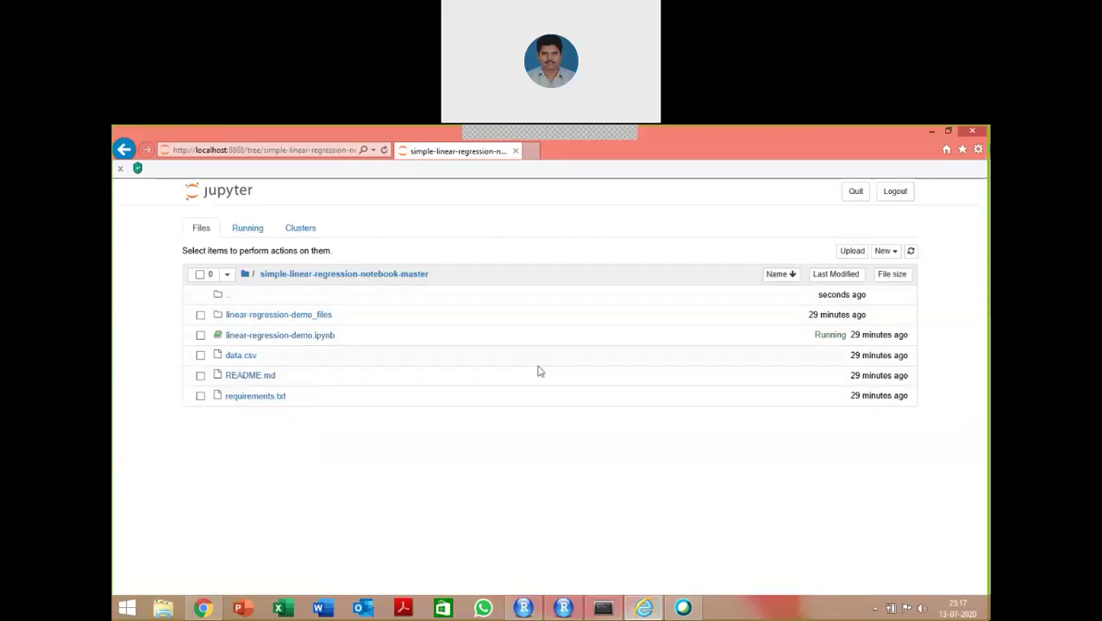
pyautogui.click(932, 132)
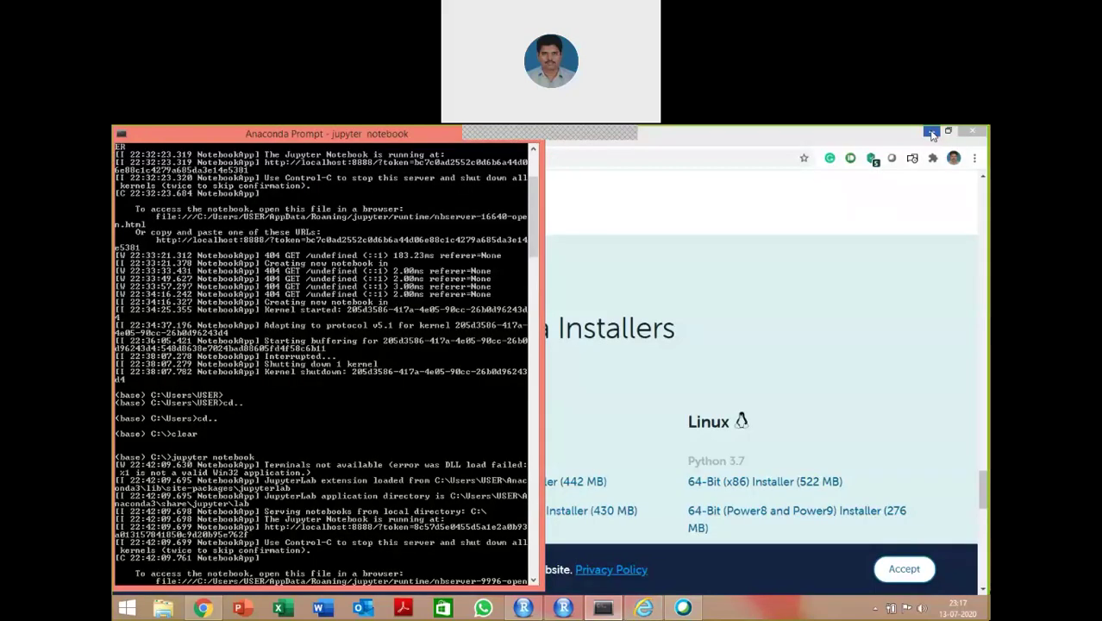
pyautogui.click(604, 223)
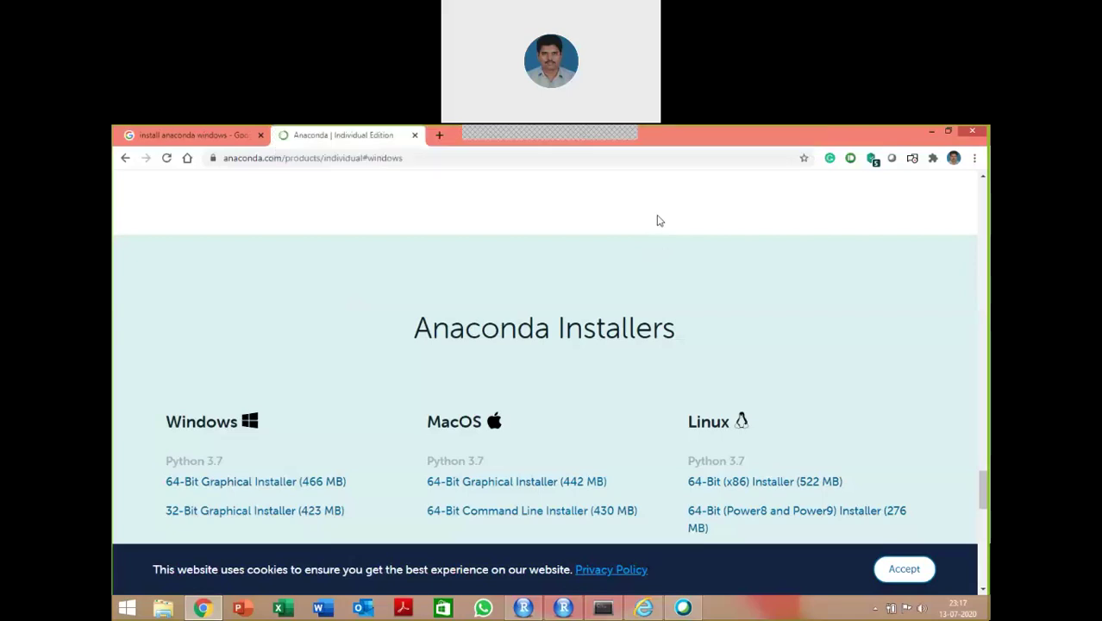
pyautogui.moveTo(657, 219); pyautogui.dragTo(667, 180)
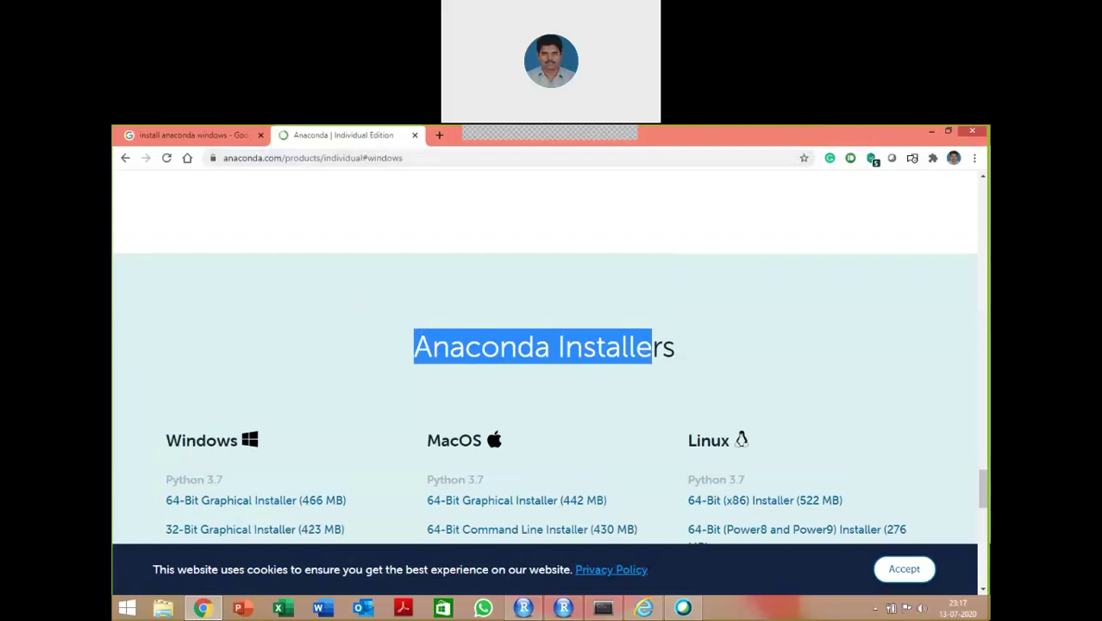